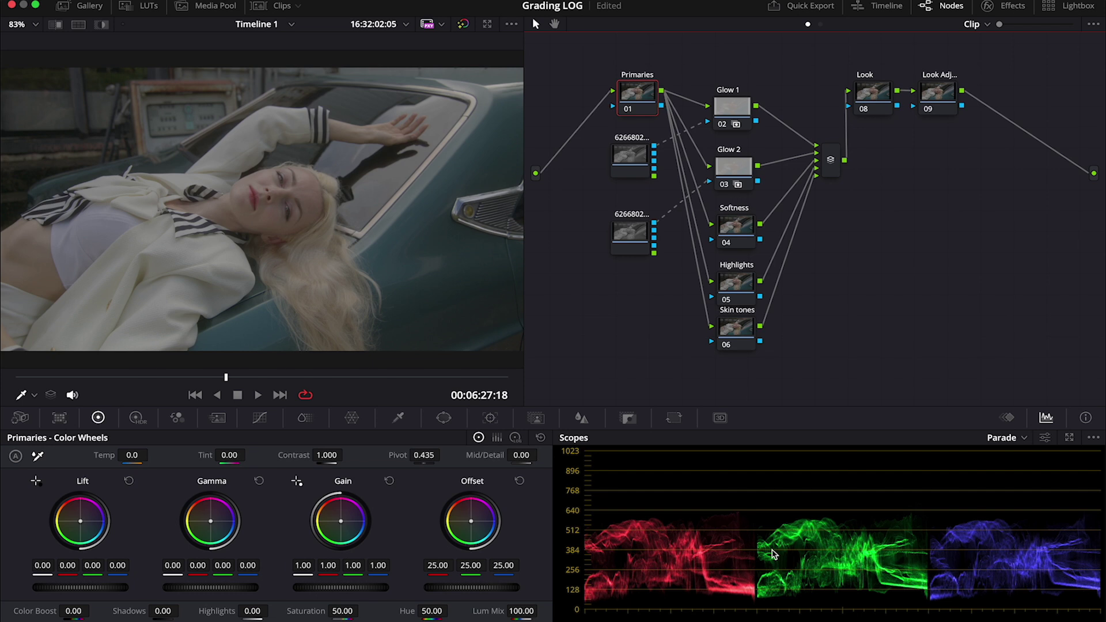
Step: Raise Gain to 1.18, lower Gamma to -0.04 and push Contrast to 1.144 on the Primaries node
{"action": "left_click", "coordinate": [772, 554]}
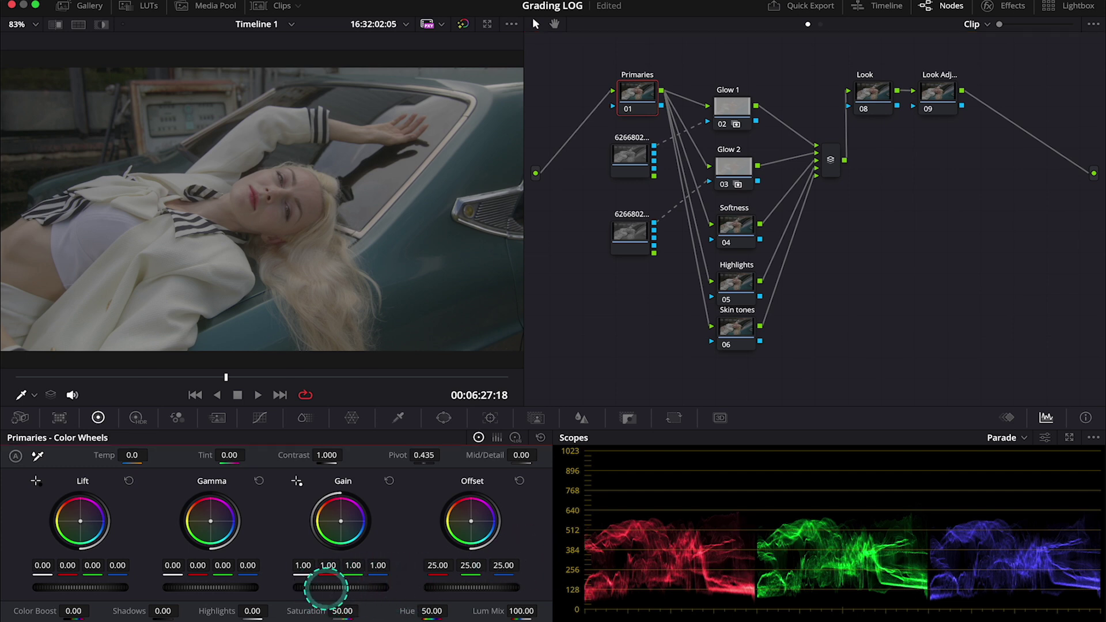
{"action": "left_click_drag", "start_coordinate": [327, 593], "coordinate": [420, 610]}
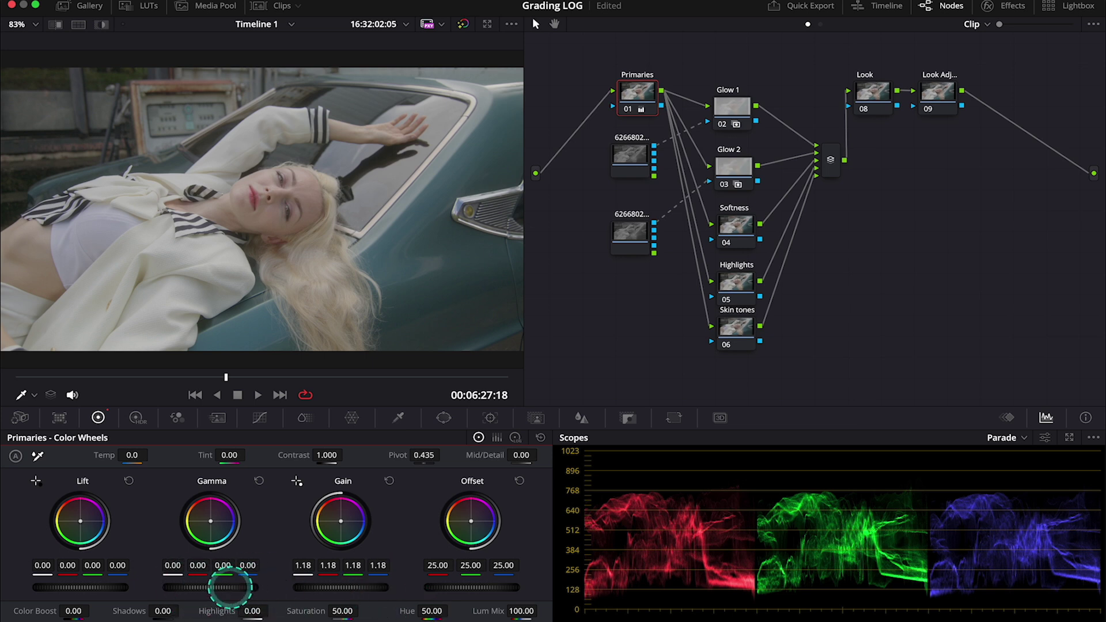
{"action": "left_click_drag", "start_coordinate": [225, 586], "coordinate": [140, 555]}
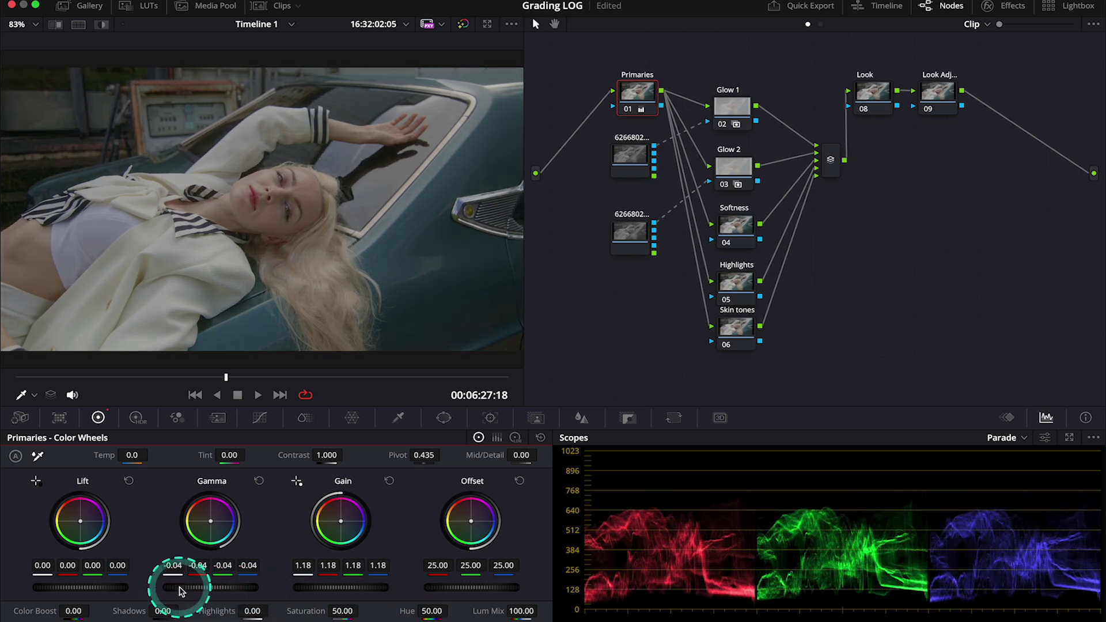
{"action": "left_click_drag", "start_coordinate": [324, 455], "coordinate": [372, 467]}
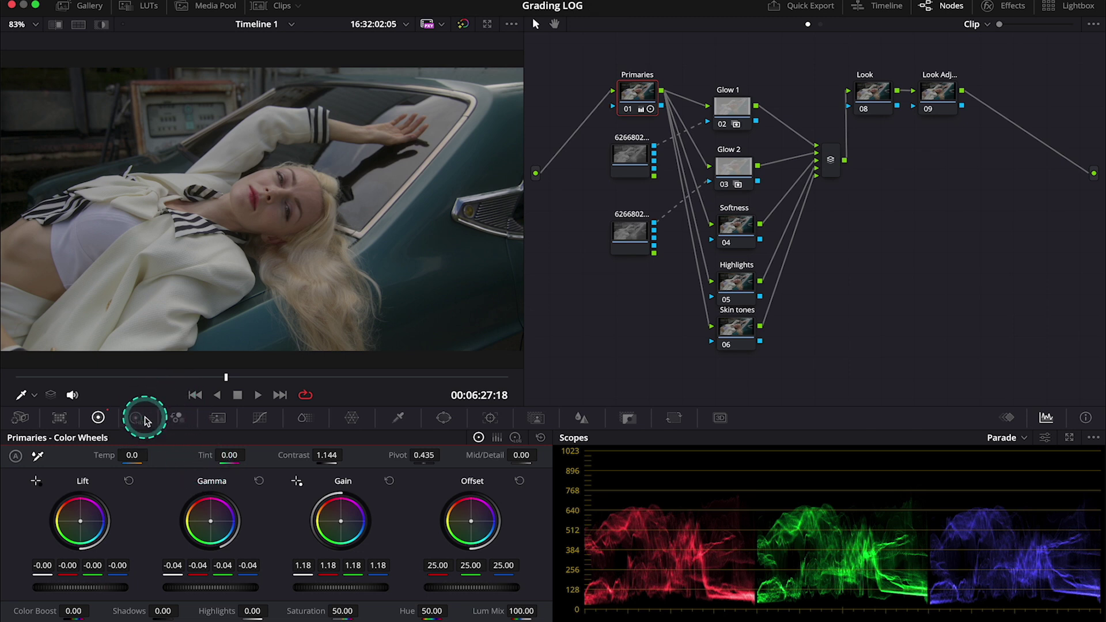
Step: In the HDR wheels, set Shadow exposure to -0.43 and Light exposure to 0.13
{"action": "left_click", "coordinate": [142, 419]}
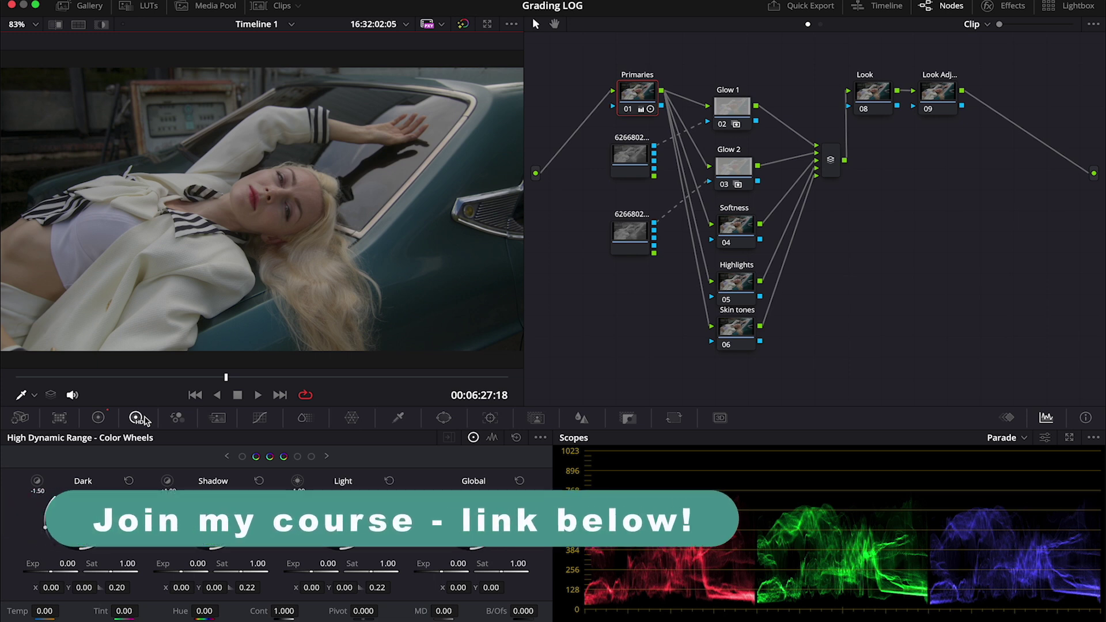
{"action": "left_click", "coordinate": [139, 417]}
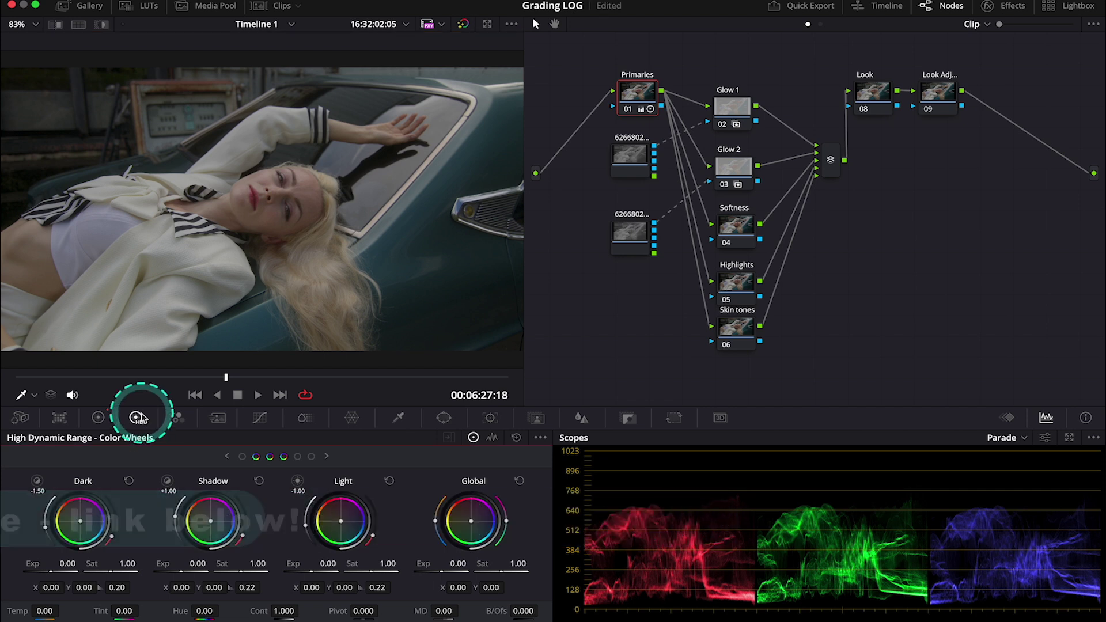
{"action": "left_click", "coordinate": [166, 481]}
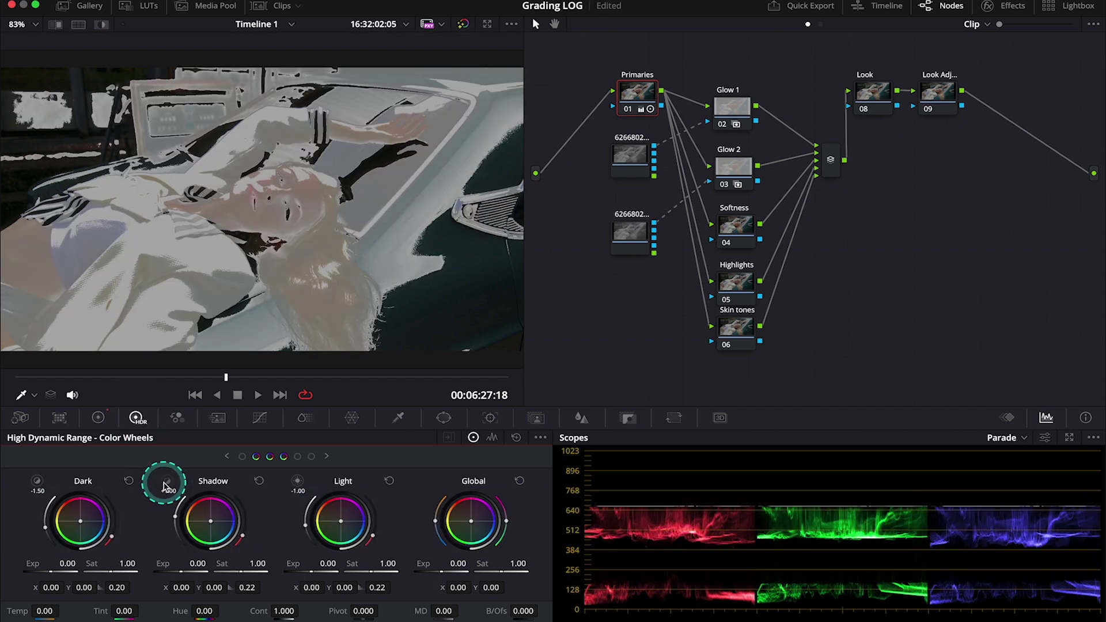
{"action": "left_click", "coordinate": [183, 573]}
{"action": "left_click_drag", "start_coordinate": [183, 572], "coordinate": [304, 483]}
{"action": "left_click", "coordinate": [297, 482]}
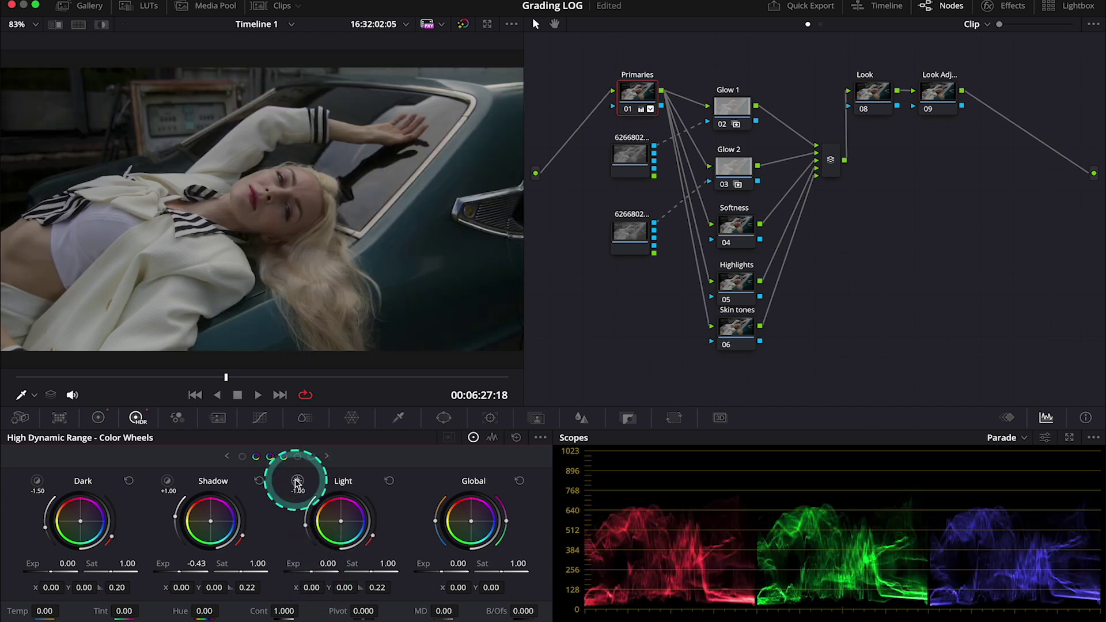
{"action": "left_click_drag", "start_coordinate": [311, 571], "coordinate": [345, 574]}
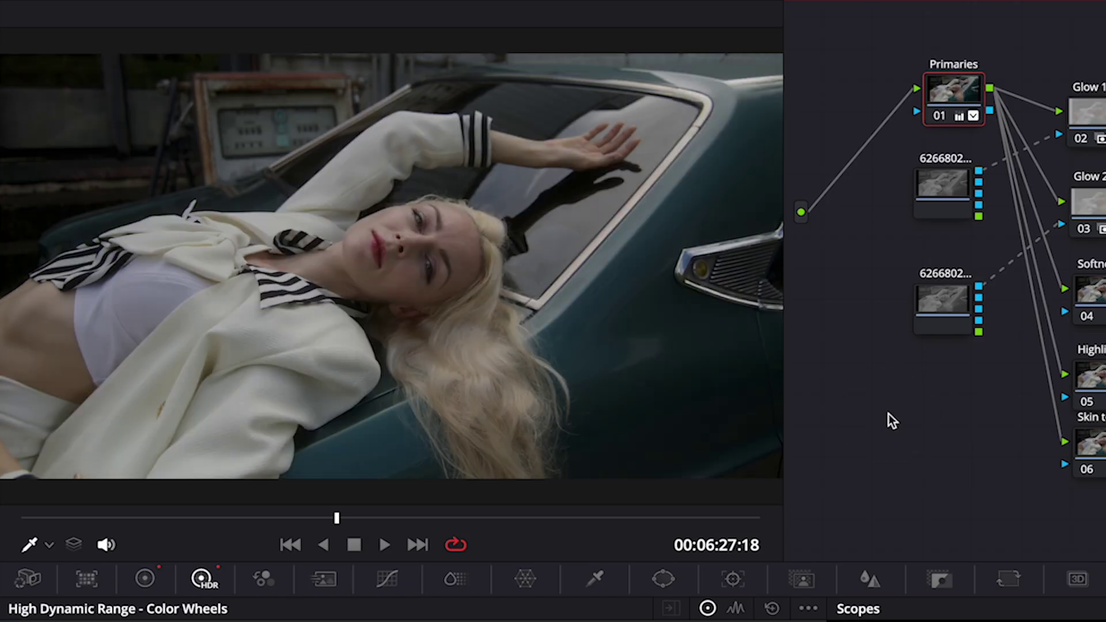
Step: Select the 08 Look node and drop Film Look Creator onto it from the Effects Library
{"action": "left_click", "coordinate": [887, 420]}
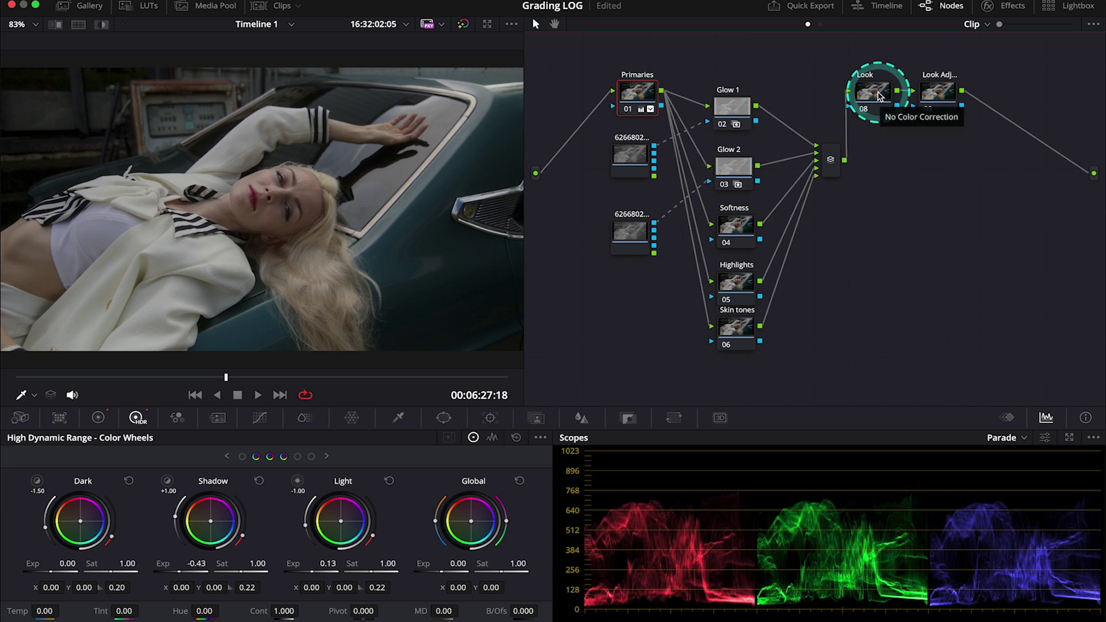
{"action": "left_click", "coordinate": [878, 96]}
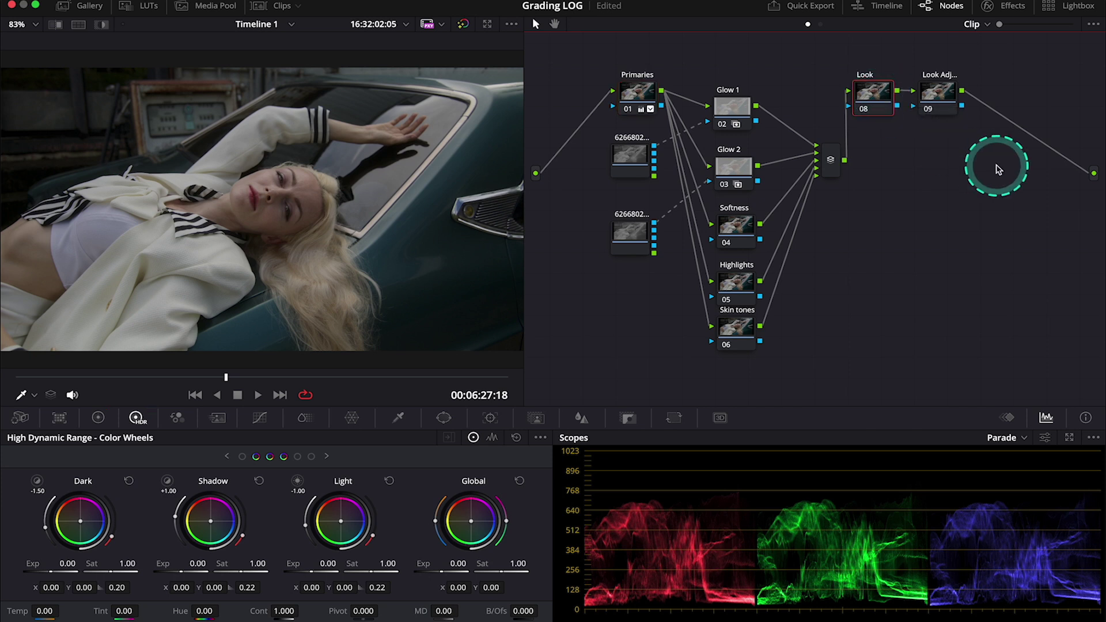
{"action": "scroll", "coordinate": [996, 169], "scroll_direction": "right", "scroll_amount": 3}
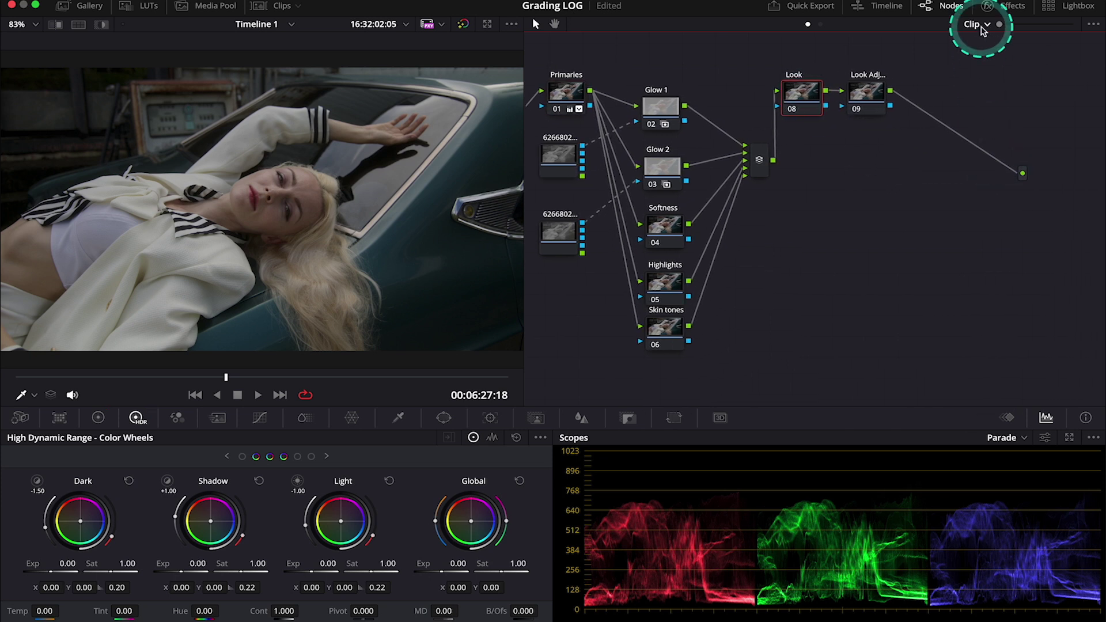
{"action": "left_click", "coordinate": [998, 7]}
{"action": "left_click", "coordinate": [1068, 26]}
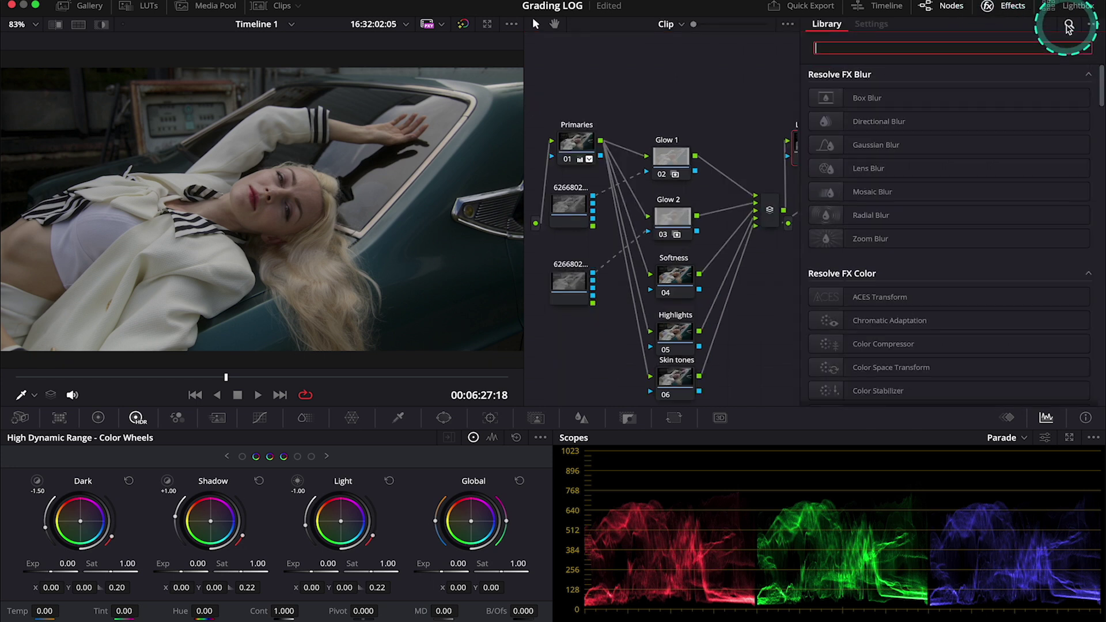
{"action": "type", "text": "fil"}
{"action": "left_click_drag", "start_coordinate": [937, 118], "coordinate": [737, 139]}
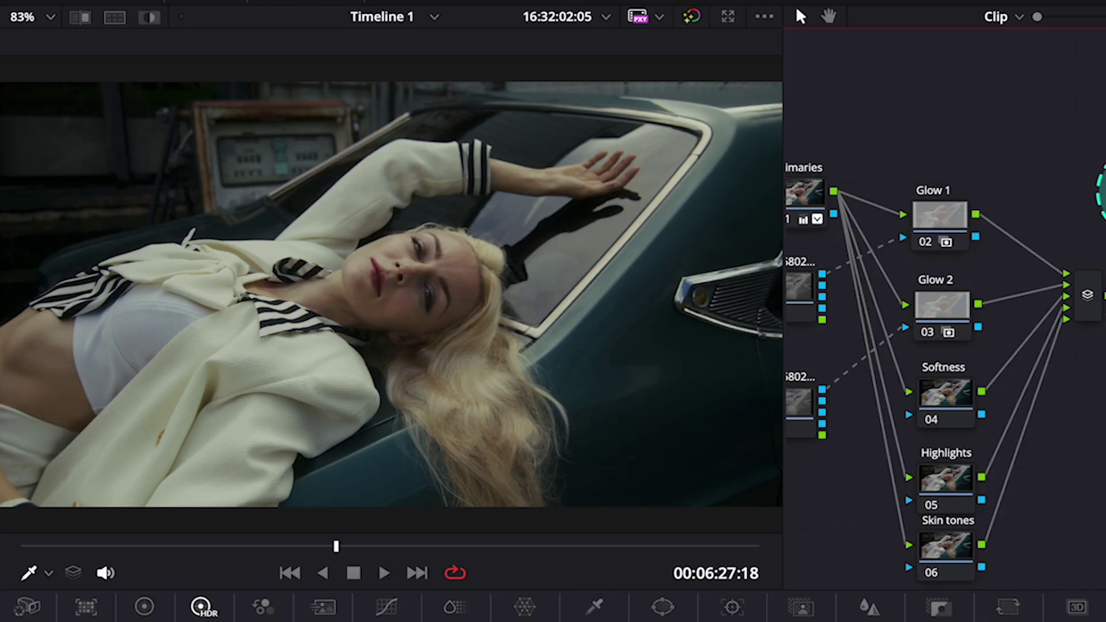
{"action": "left_click_drag", "start_coordinate": [1100, 190], "coordinate": [1103, 193]}
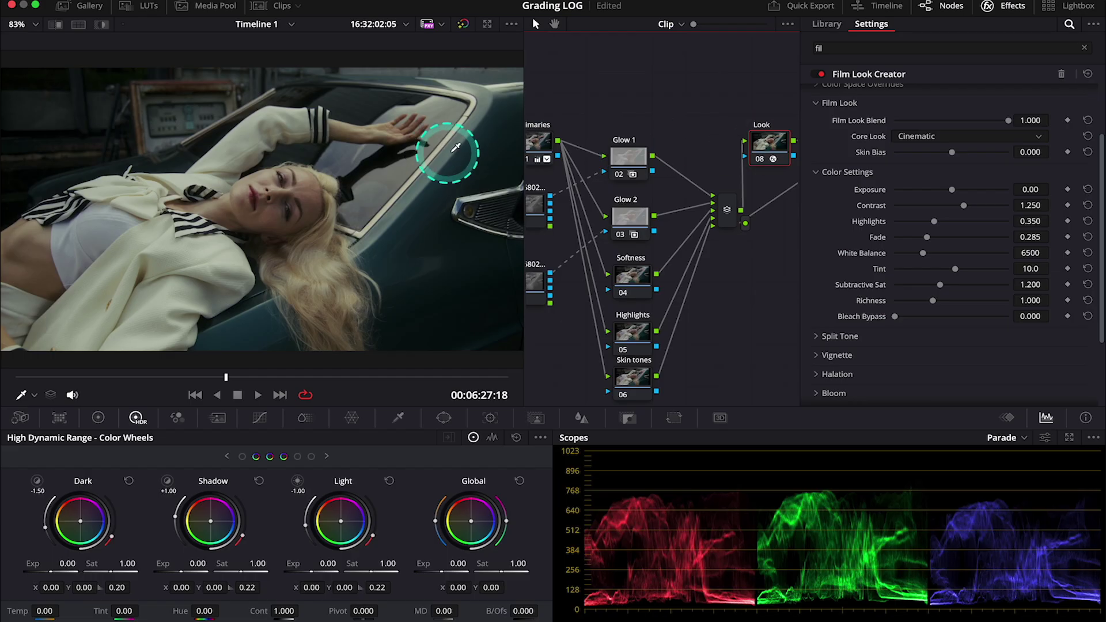
{"action": "scroll", "coordinate": [915, 170], "scroll_direction": "up", "scroll_amount": 3}
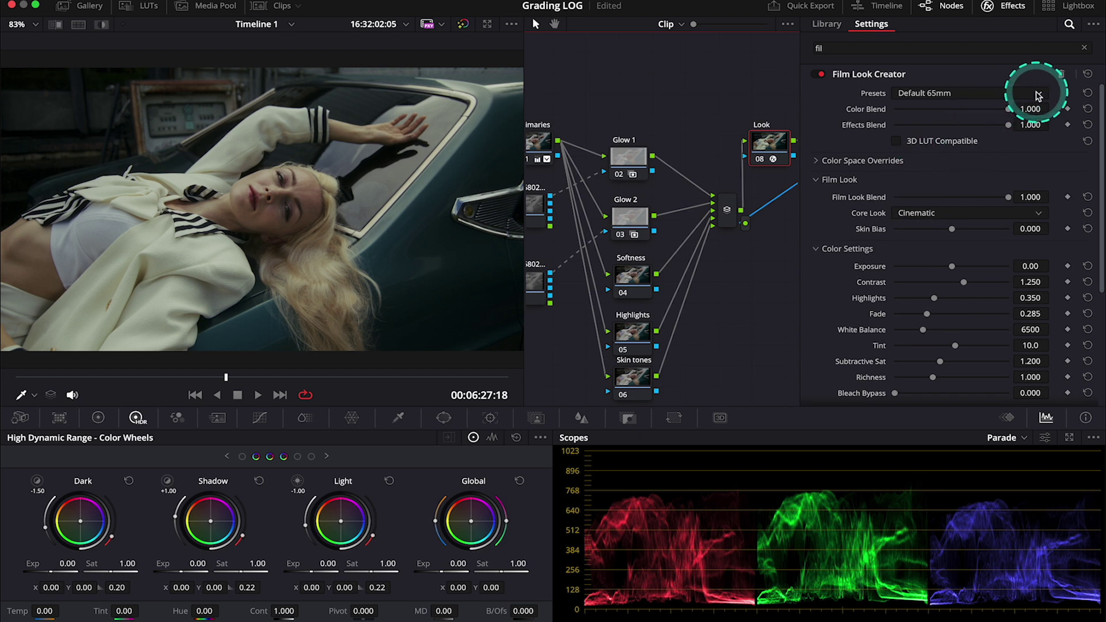
Step: Reset the film look preset to Clean Slate and bring its blend strength back up
{"action": "left_click", "coordinate": [1035, 94]}
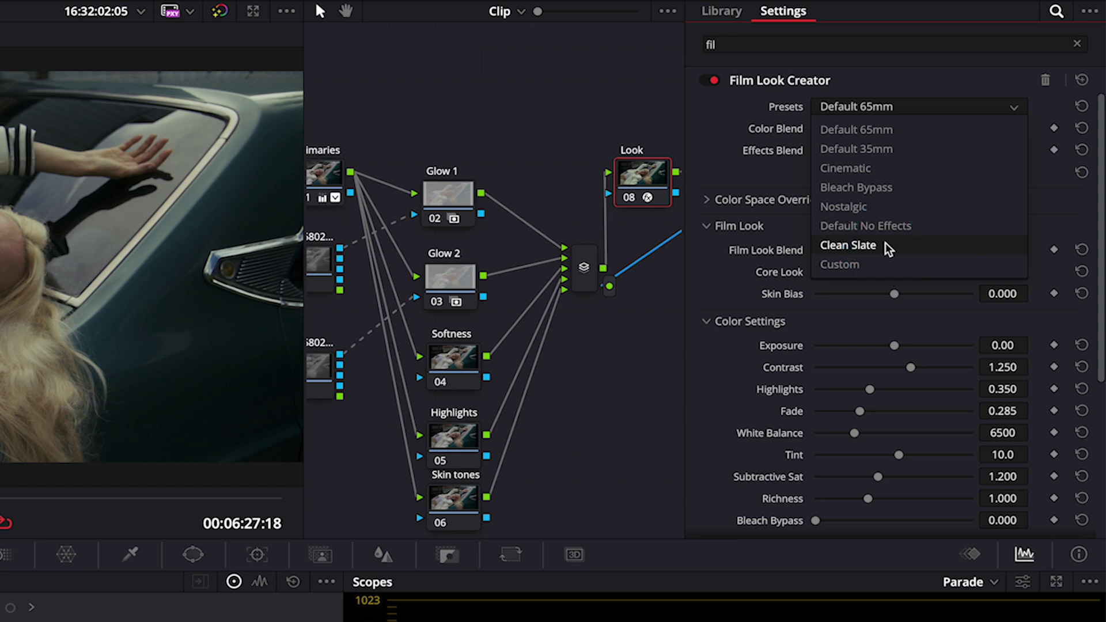
{"action": "left_click", "coordinate": [888, 247]}
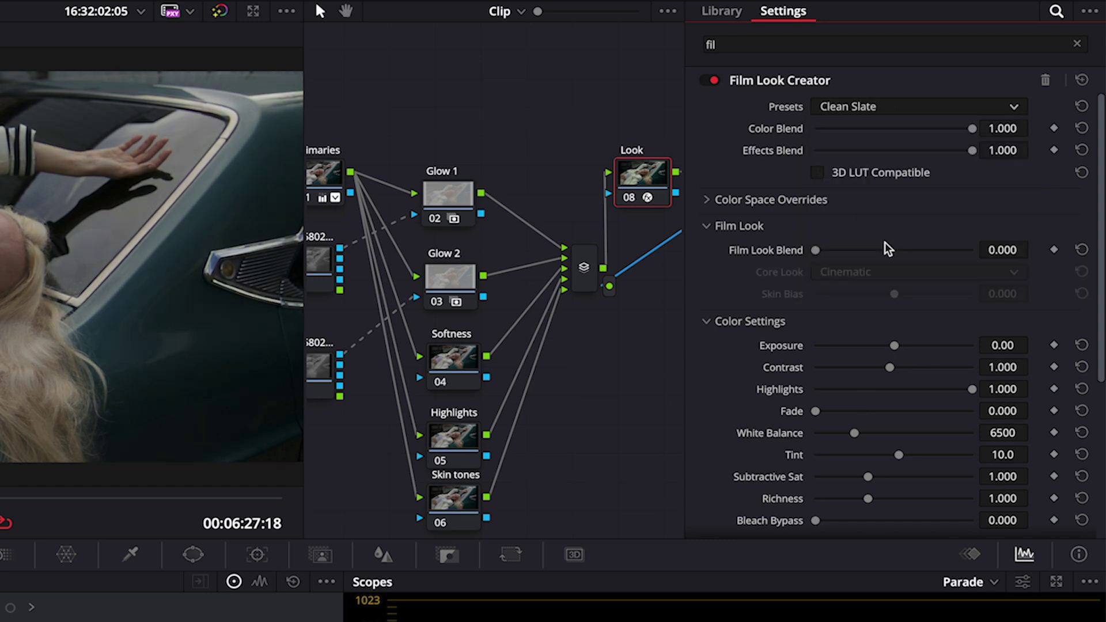
{"action": "left_click", "coordinate": [970, 249]}
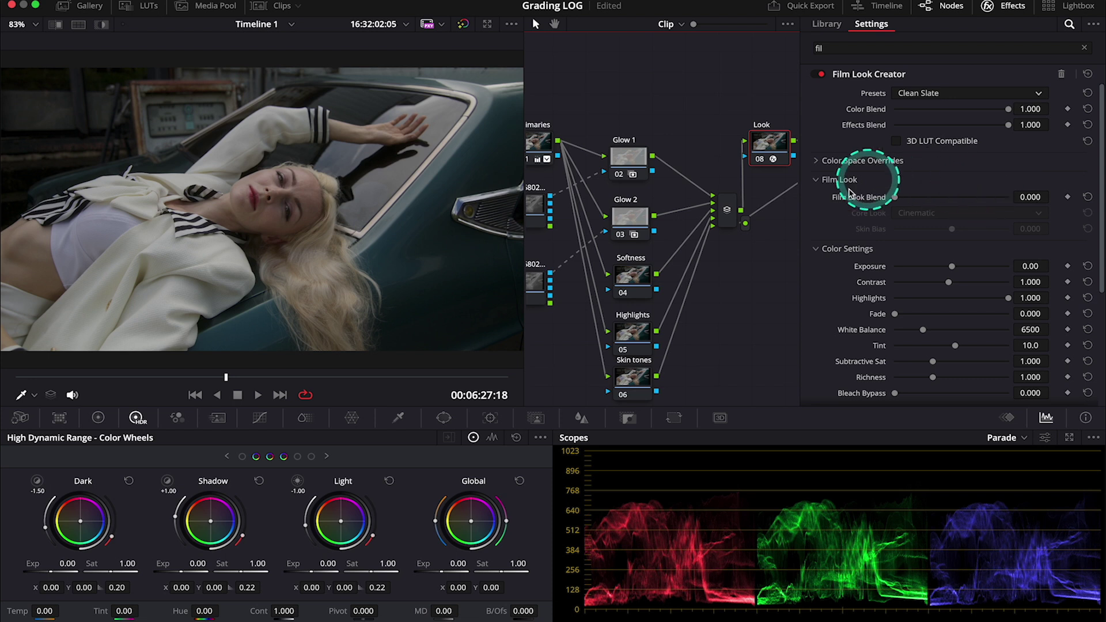
{"action": "left_click_drag", "start_coordinate": [916, 204], "coordinate": [1056, 223]}
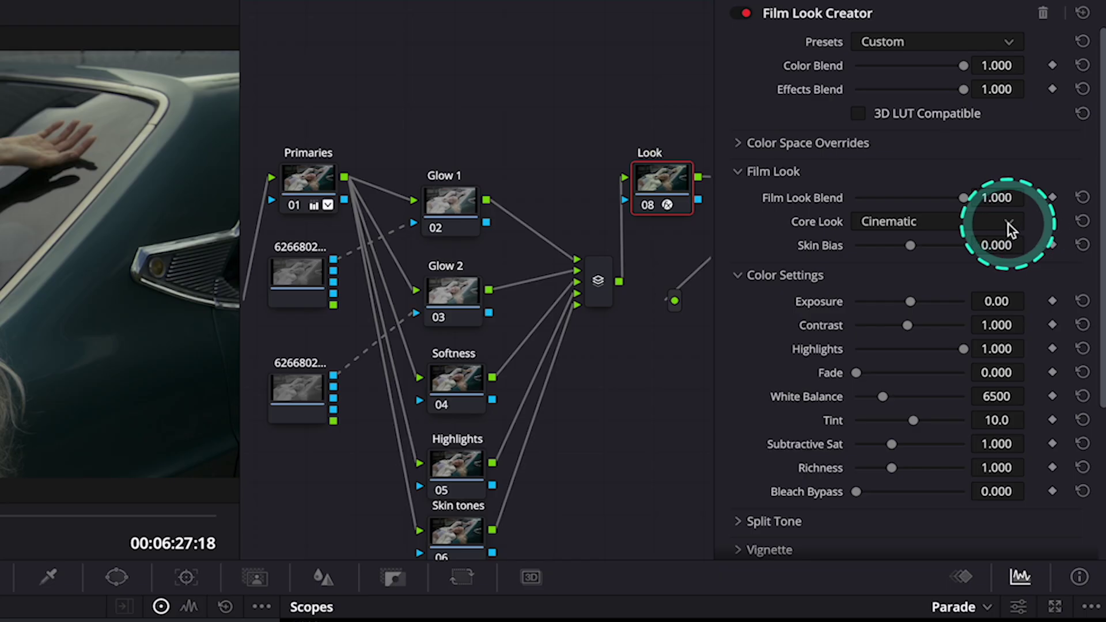
Step: Try the Rochester, Akasaka, Elated and Vintage core looks, then settle on Cinematic
{"action": "left_click", "coordinate": [1039, 216]}
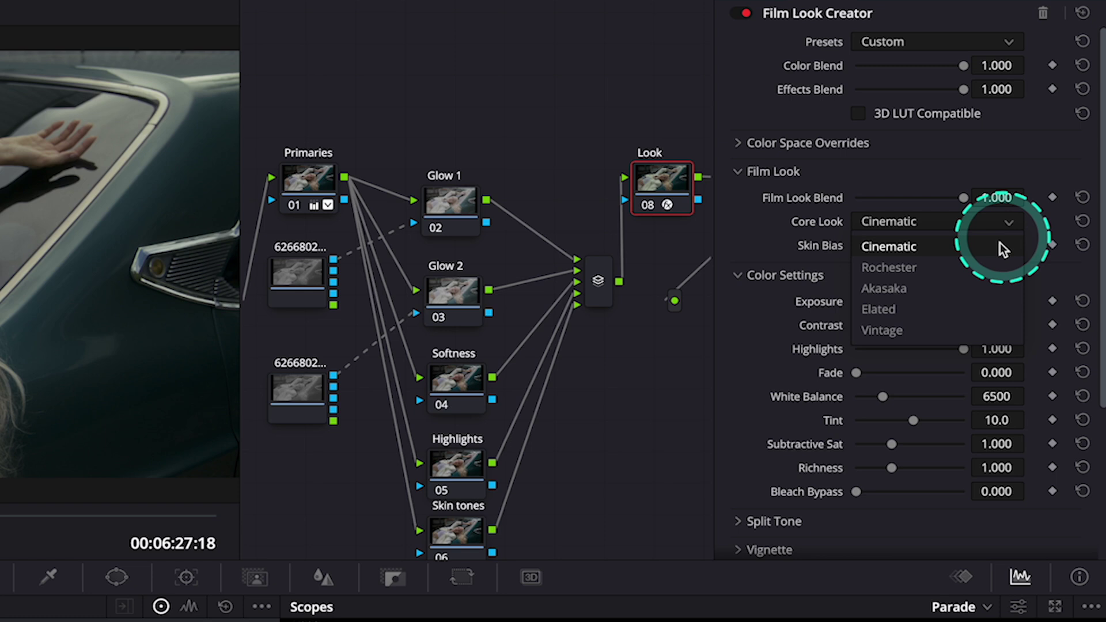
{"action": "left_click", "coordinate": [990, 268]}
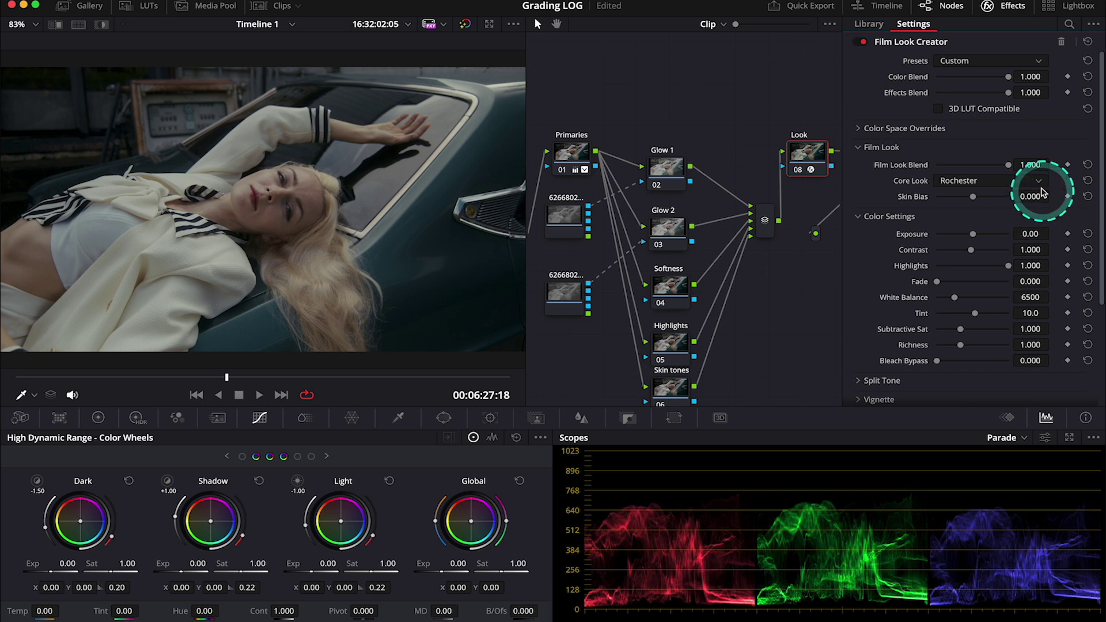
{"action": "left_click", "coordinate": [1031, 181]}
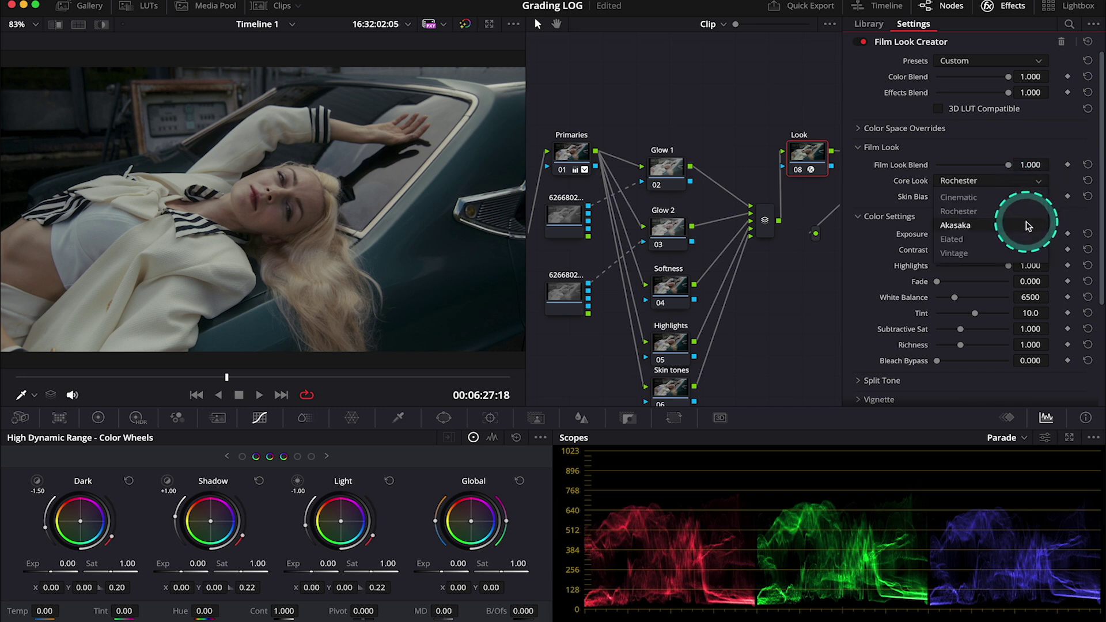
{"action": "left_click", "coordinate": [1027, 225]}
{"action": "left_click", "coordinate": [1027, 180]}
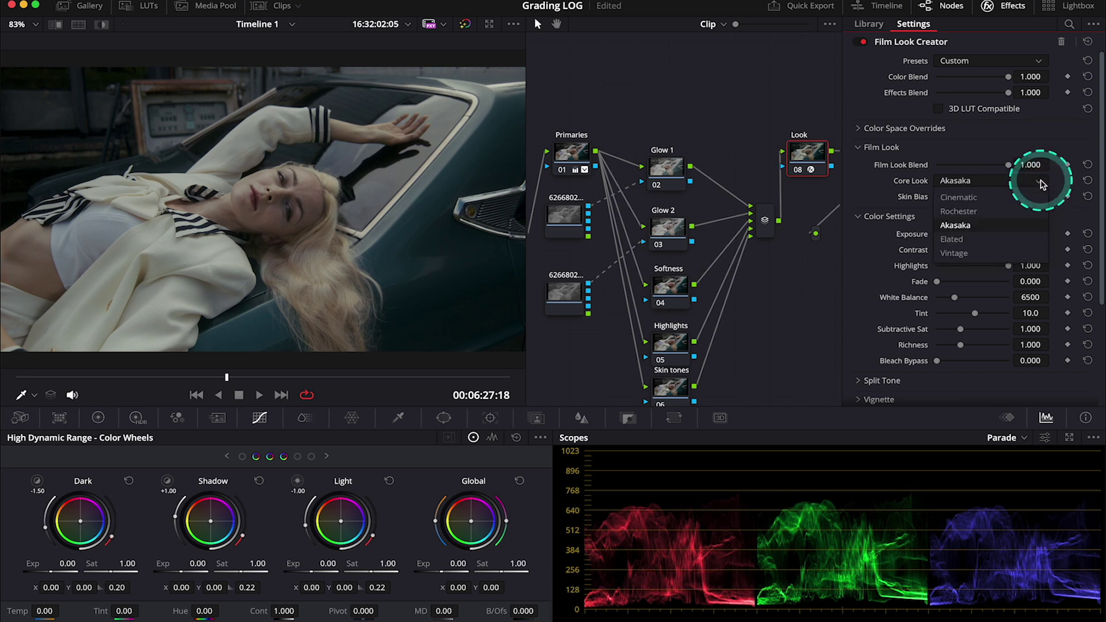
{"action": "left_click", "coordinate": [1019, 237]}
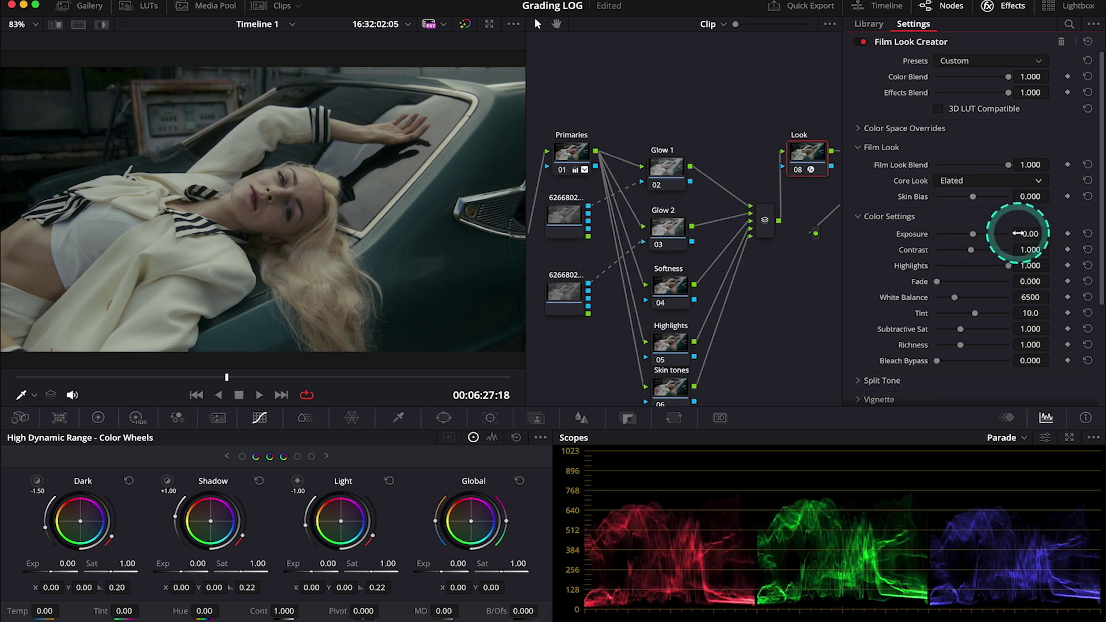
{"action": "left_click", "coordinate": [1028, 180]}
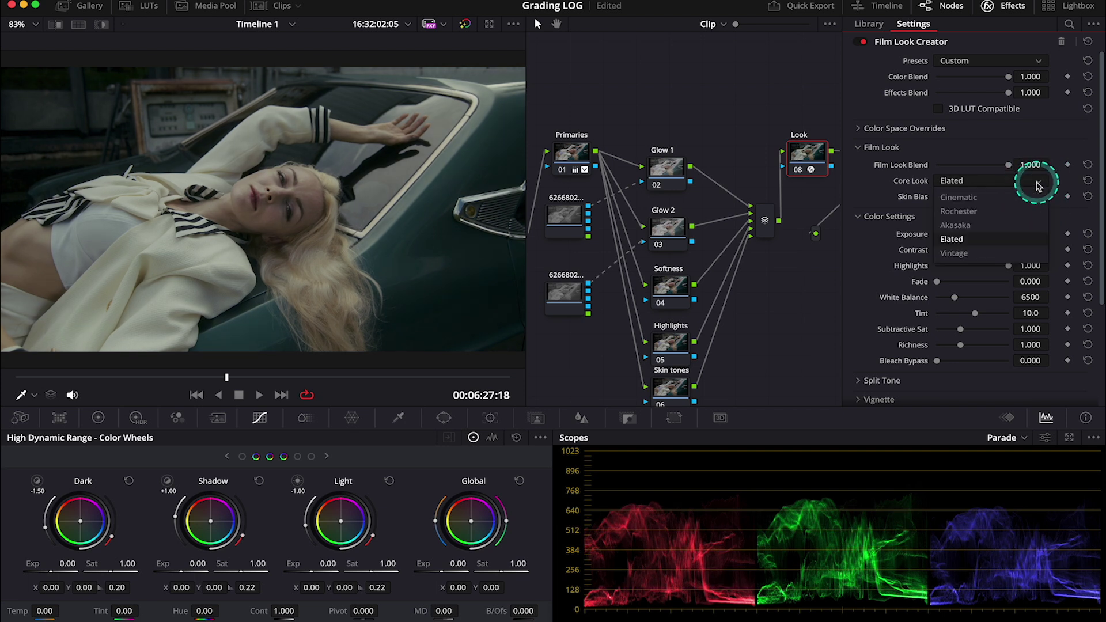
{"action": "left_click", "coordinate": [1018, 251]}
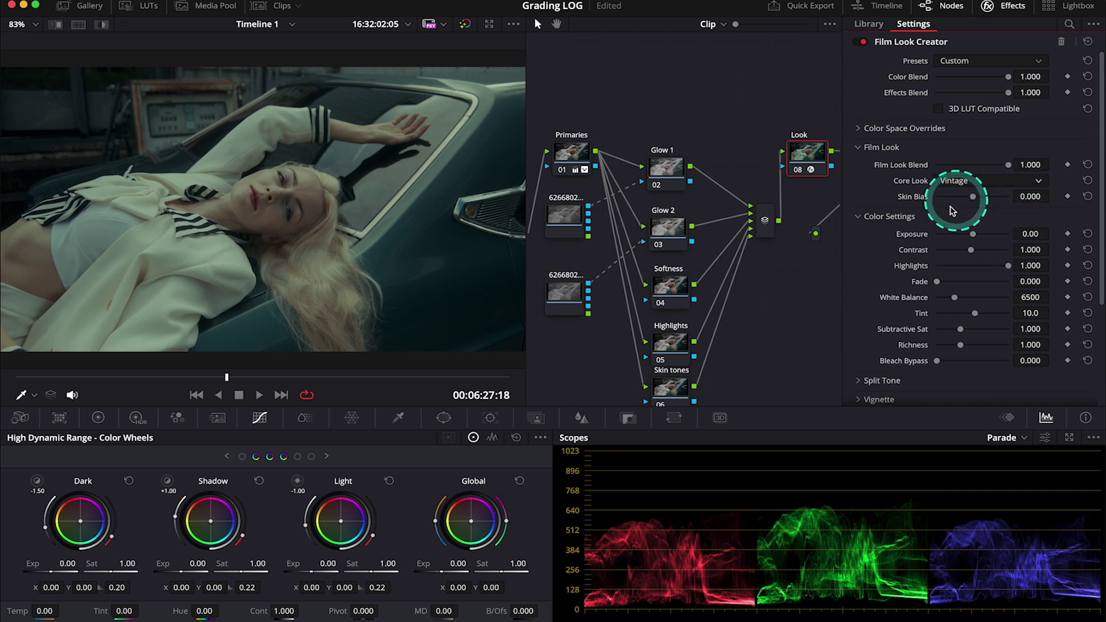
{"action": "left_click", "coordinate": [1038, 183]}
{"action": "left_click", "coordinate": [1024, 196]}
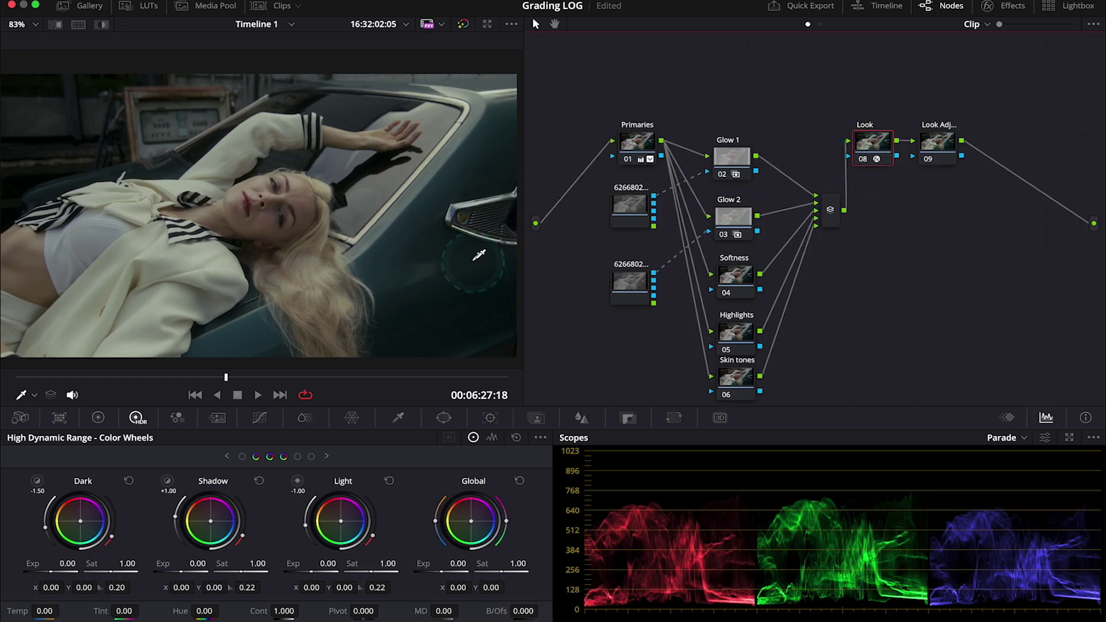
Step: Add the source clip's matte to the Glow 1 node through its Add Matte option
{"action": "left_click", "coordinate": [736, 164]}
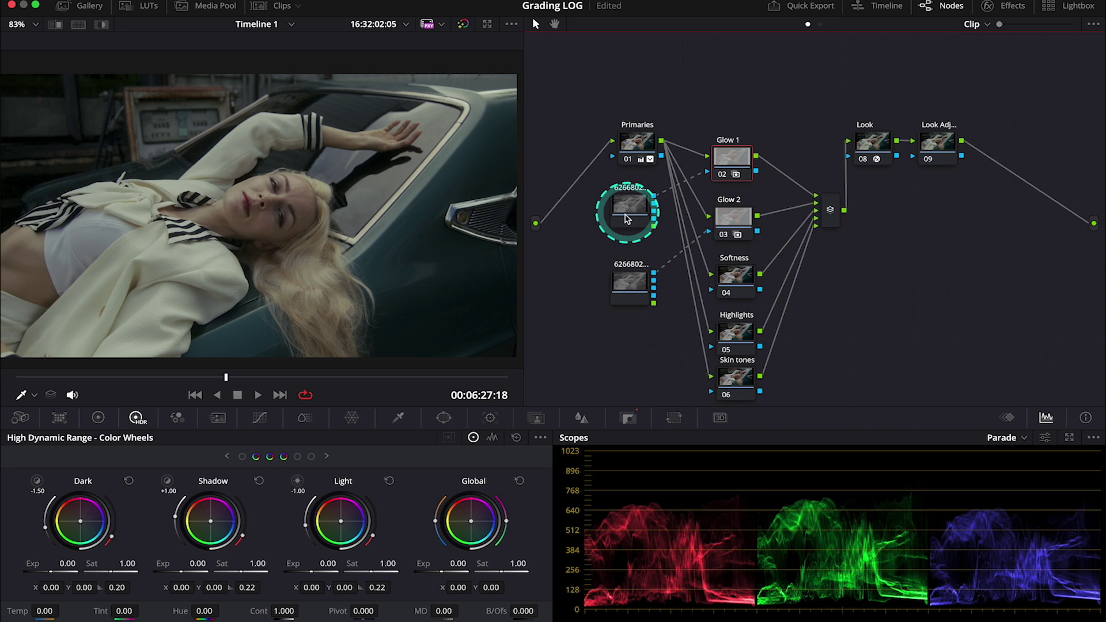
{"action": "right_click", "coordinate": [731, 166]}
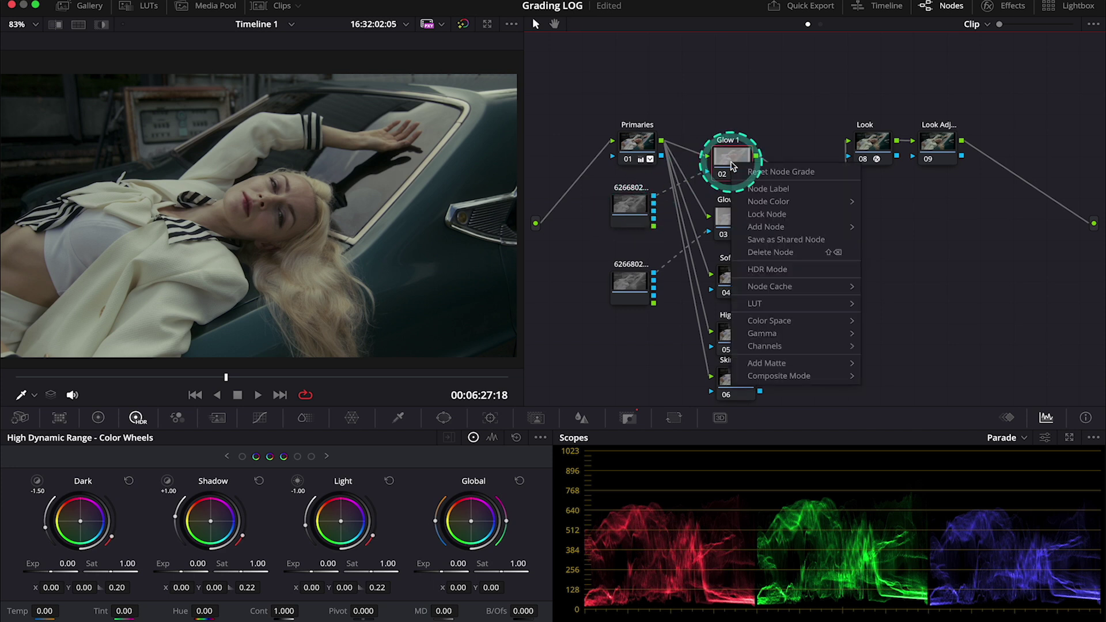
{"action": "mouse_move", "coordinate": [772, 362]}
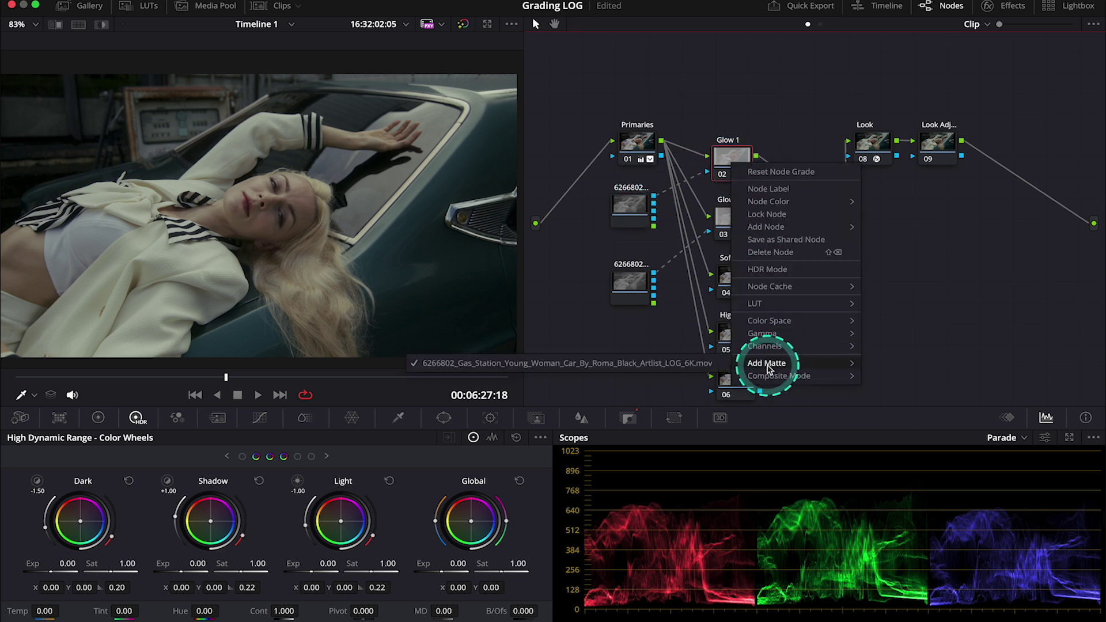
{"action": "left_click", "coordinate": [688, 364]}
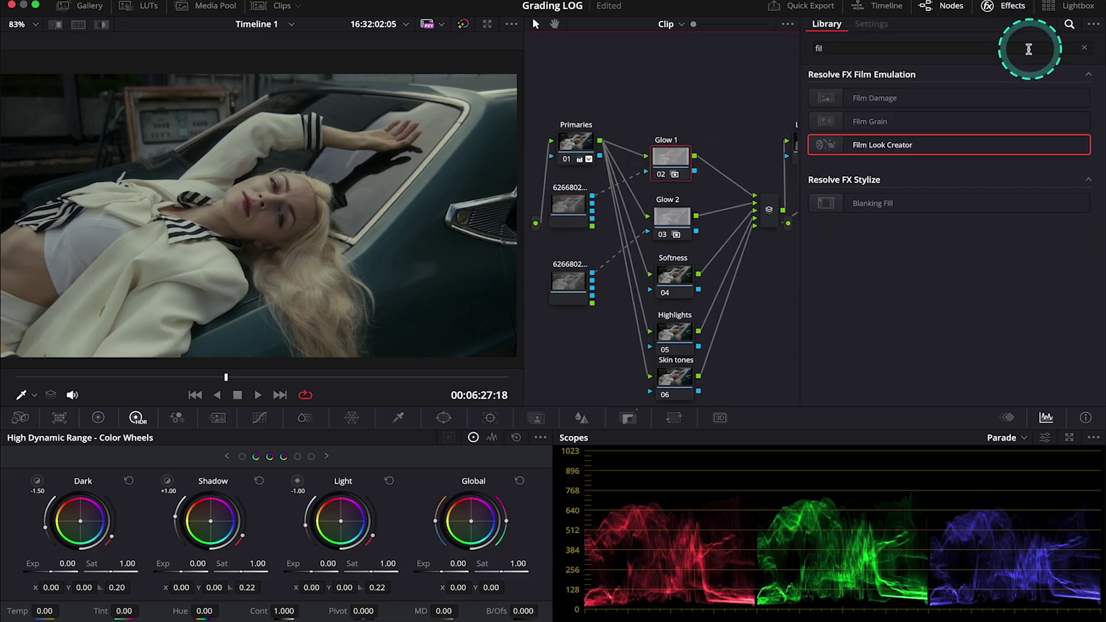
Step: Apply the Glow effect to the Glow 1 node, composited as Softlight
{"action": "left_click", "coordinate": [1026, 47]}
{"action": "type", "text": "glow"}
{"action": "left_click_drag", "start_coordinate": [861, 98], "coordinate": [670, 162]}
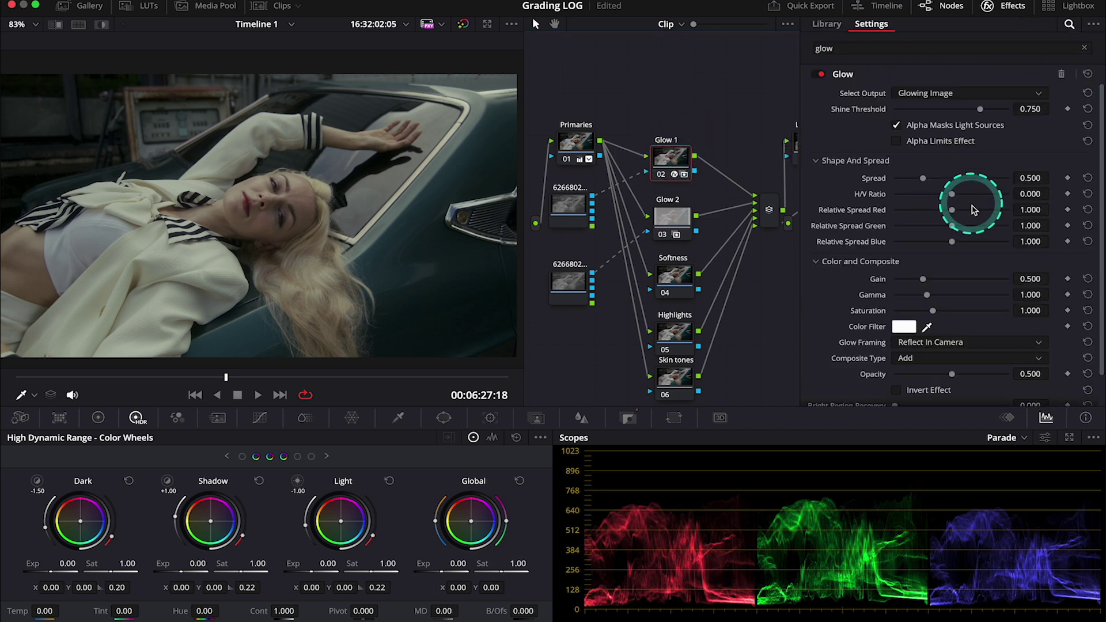
{"action": "scroll", "coordinate": [970, 213], "scroll_direction": "down", "scroll_amount": 2}
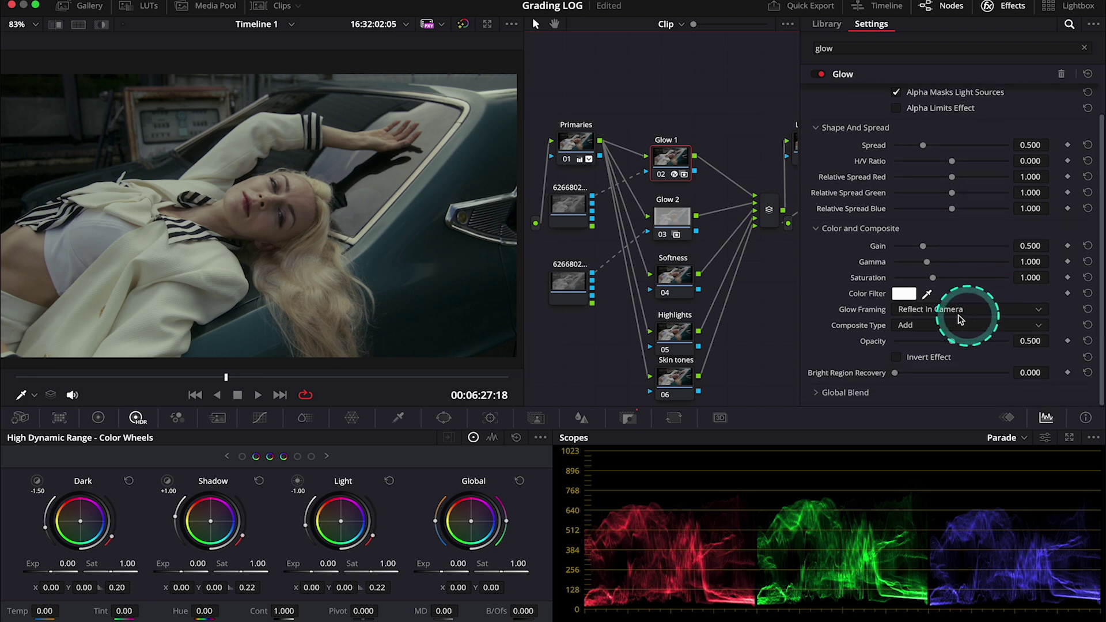
{"action": "left_click", "coordinate": [1036, 325]}
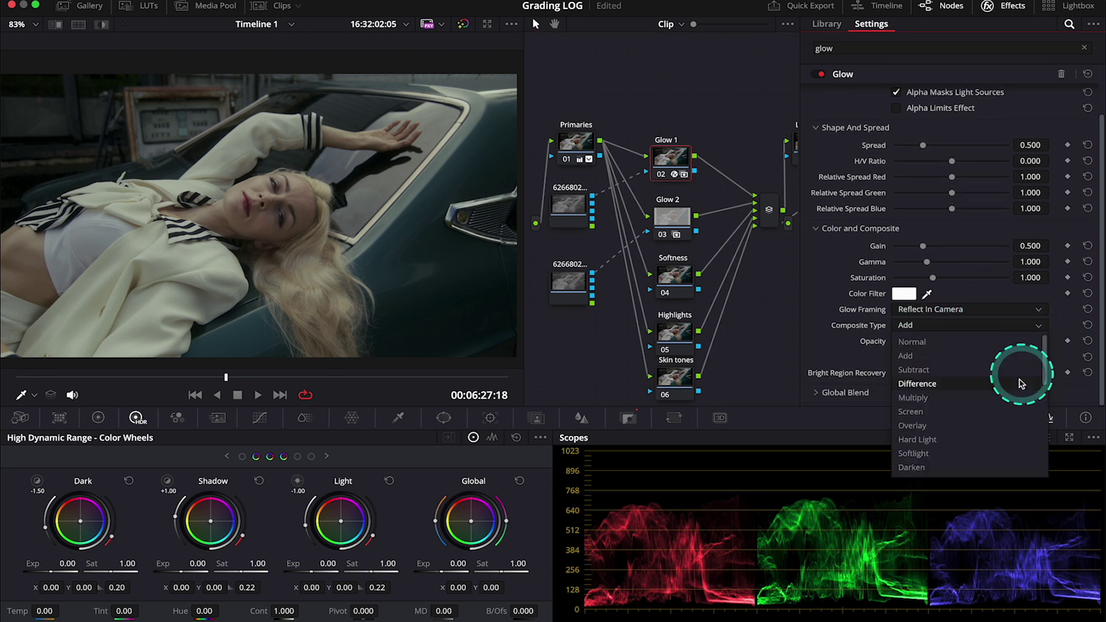
{"action": "left_click", "coordinate": [983, 453]}
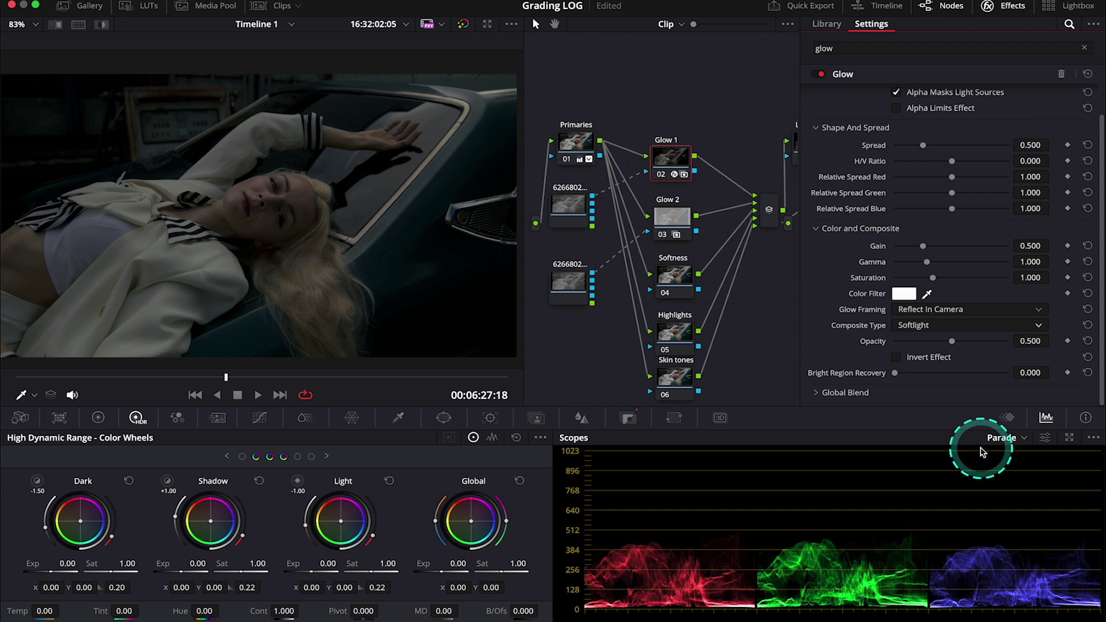
Step: Set Shine Threshold to zero, Spread to 2.000 and Opacity to 0.197, toggling Glow 1 to compare
{"action": "scroll", "coordinate": [950, 210], "scroll_direction": "up", "scroll_amount": 2}
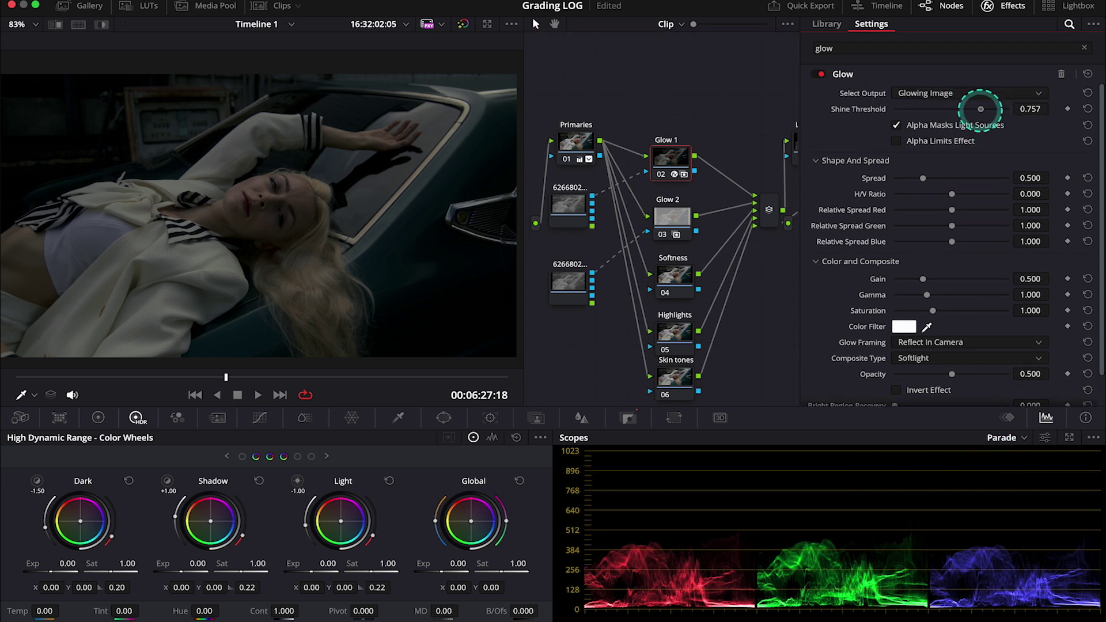
{"action": "left_click_drag", "start_coordinate": [979, 113], "coordinate": [864, 97]}
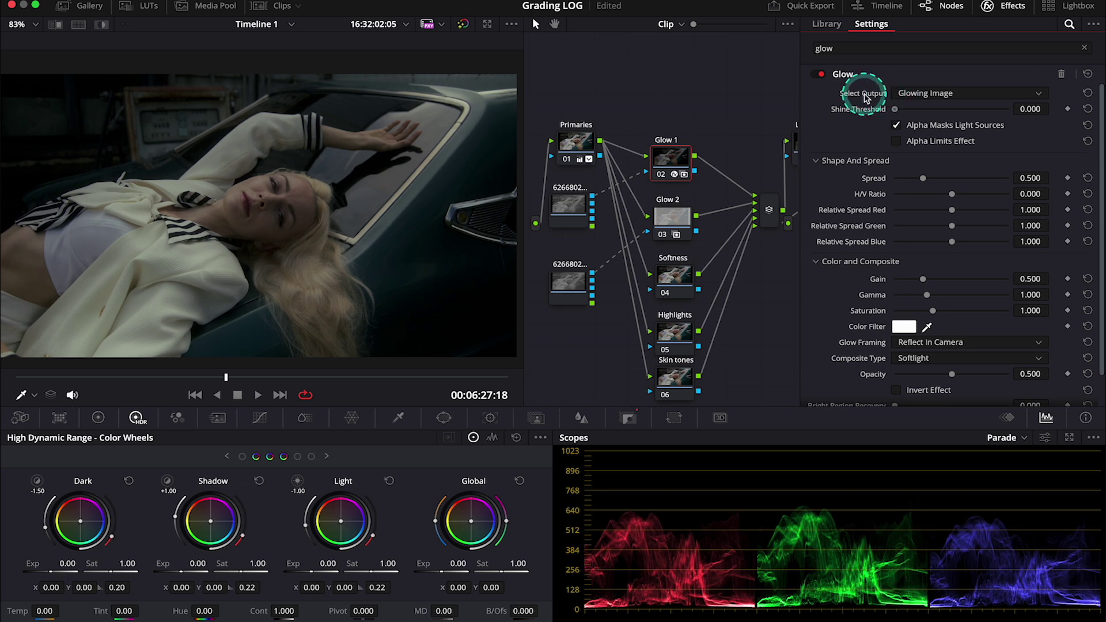
{"action": "left_click_drag", "start_coordinate": [923, 178], "coordinate": [1019, 208]}
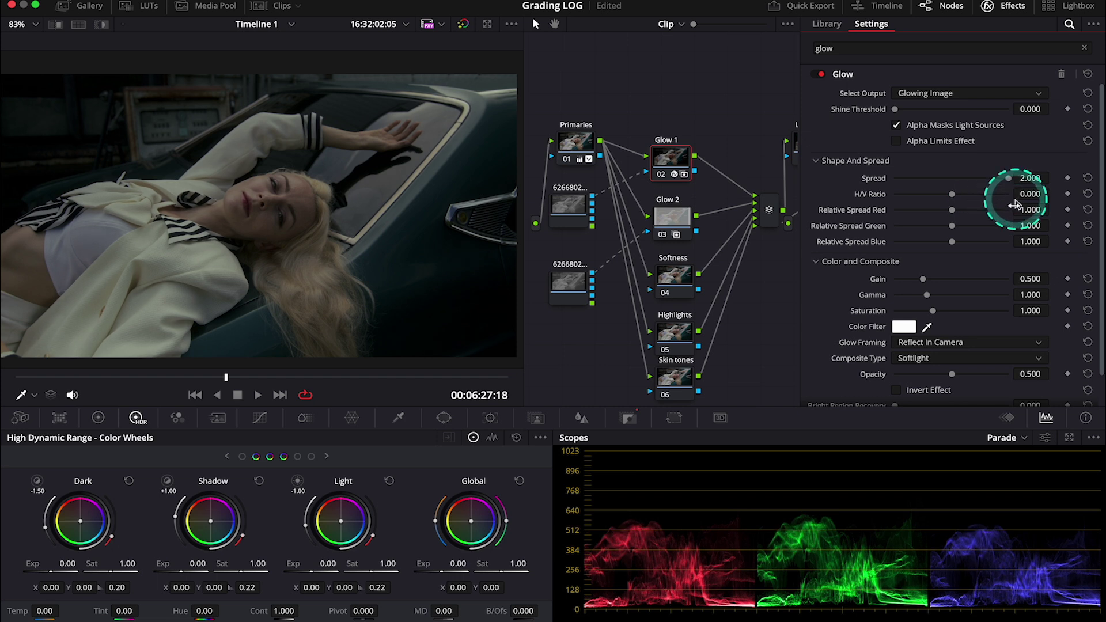
{"action": "scroll", "coordinate": [985, 276], "scroll_direction": "down", "scroll_amount": 1}
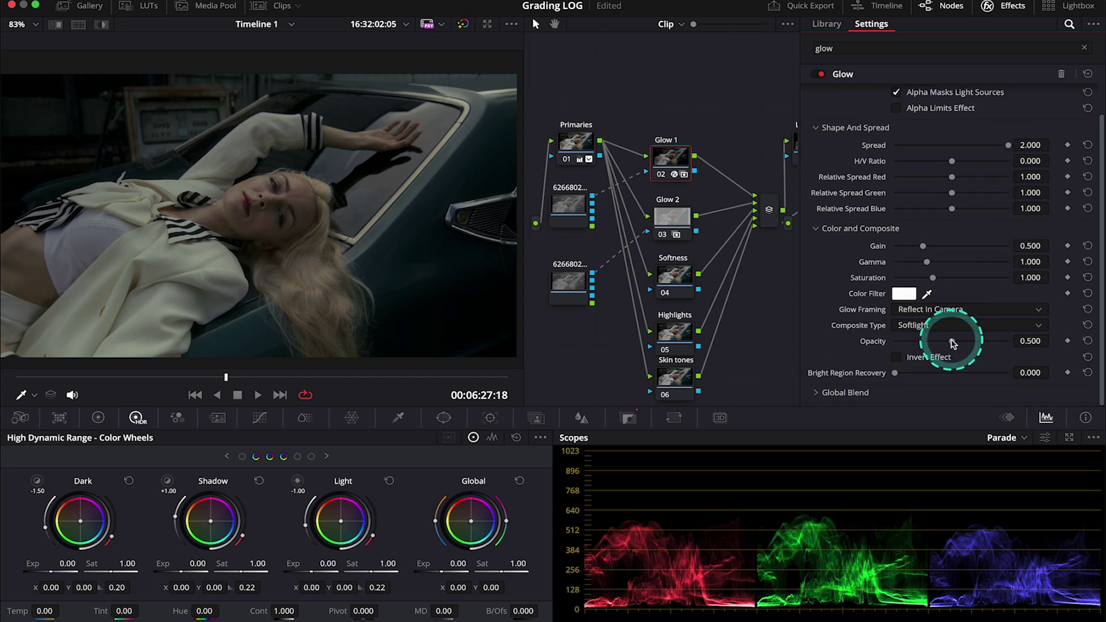
{"action": "left_click_drag", "start_coordinate": [951, 344], "coordinate": [919, 344]}
{"action": "left_click", "coordinate": [661, 175]}
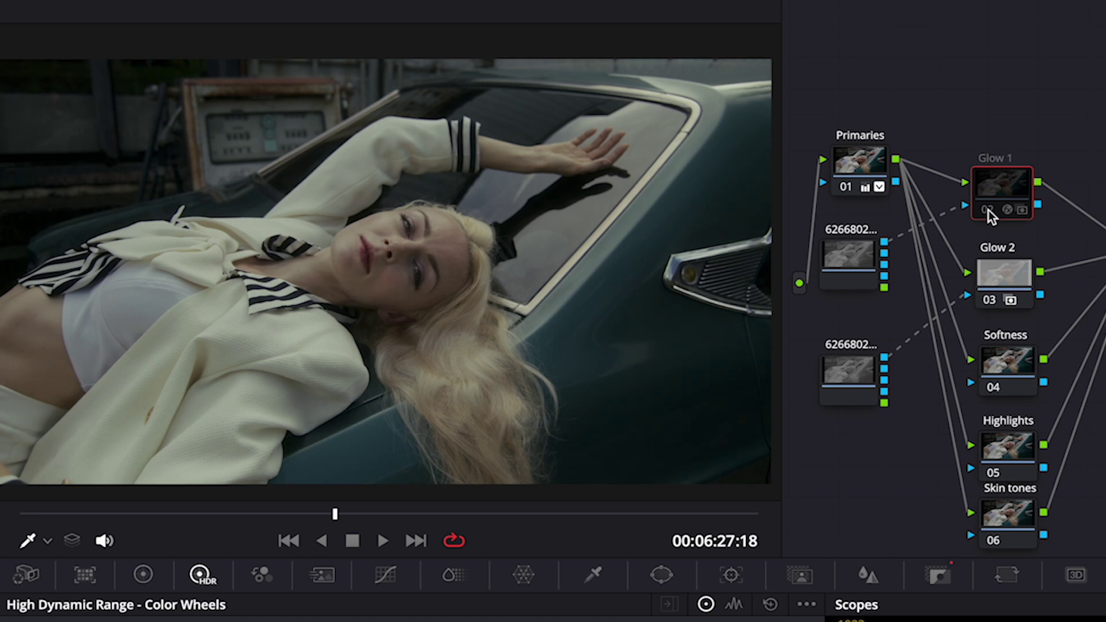
{"action": "left_click", "coordinate": [988, 210]}
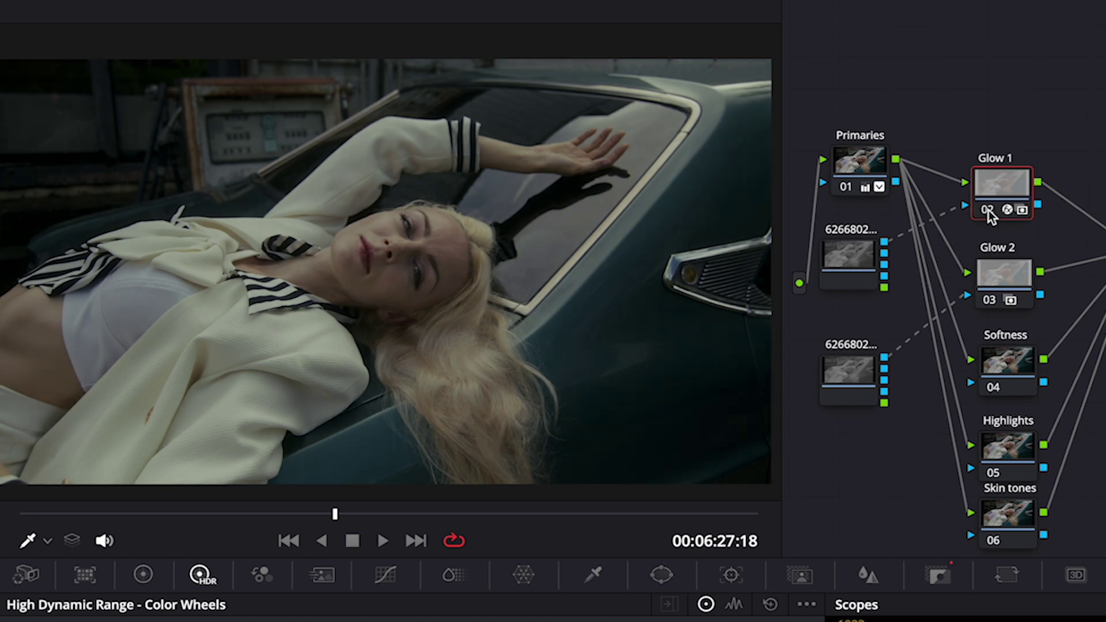
Step: Re-enable Glow 1, apply a Glow effect to Glow 2 and nudge its shine threshold
{"action": "left_click", "coordinate": [996, 322]}
{"action": "left_click", "coordinate": [675, 221]}
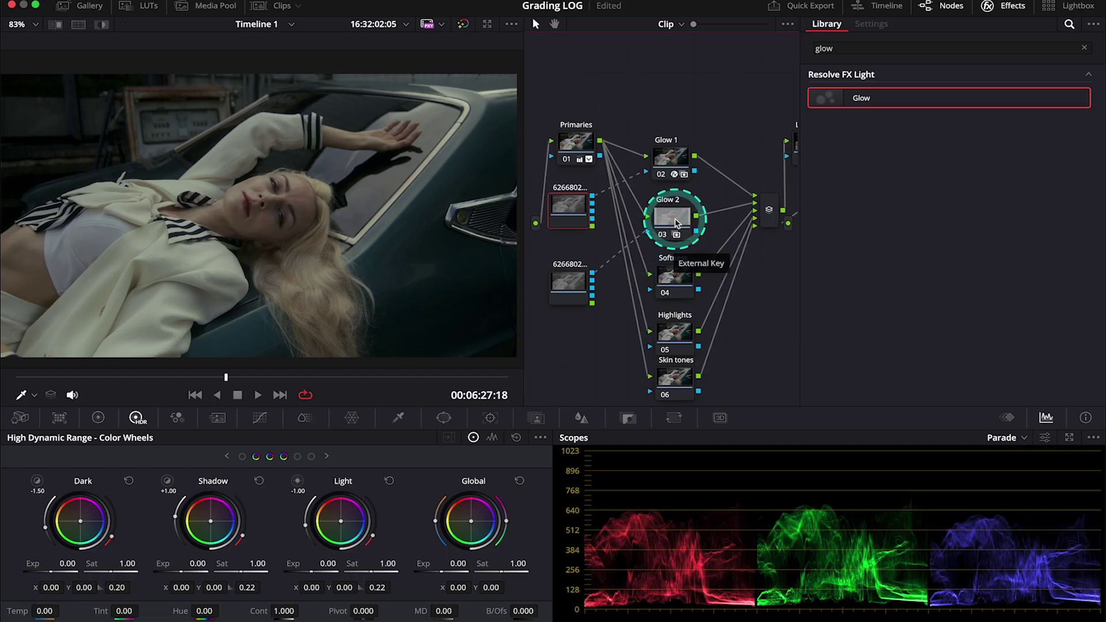
{"action": "left_click_drag", "start_coordinate": [870, 99], "coordinate": [681, 229]}
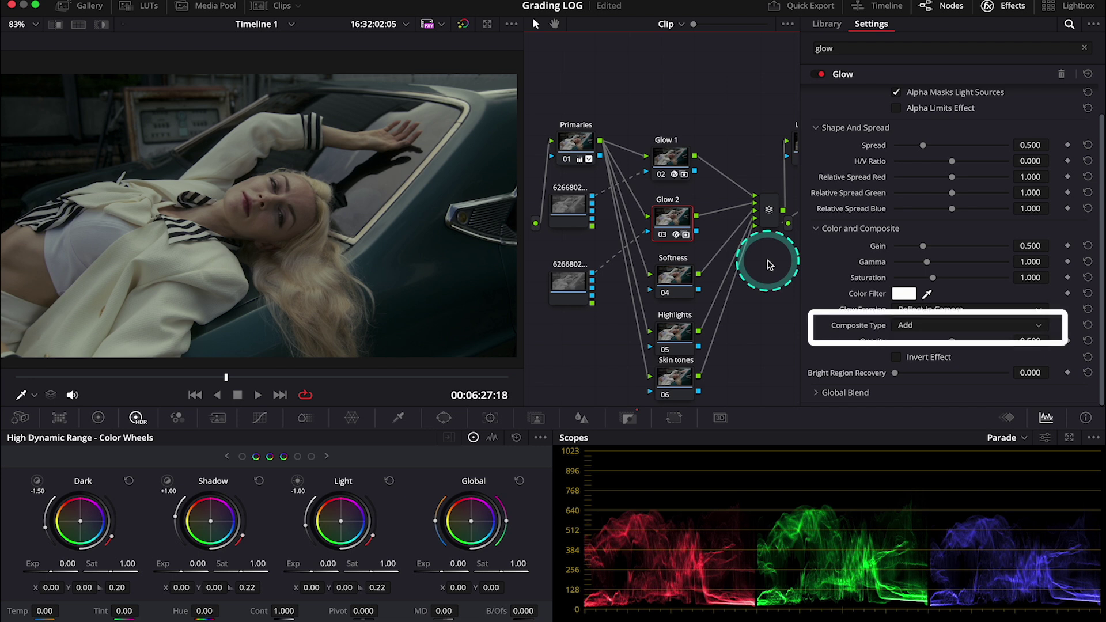
{"action": "scroll", "coordinate": [927, 205], "scroll_direction": "up", "scroll_amount": 2}
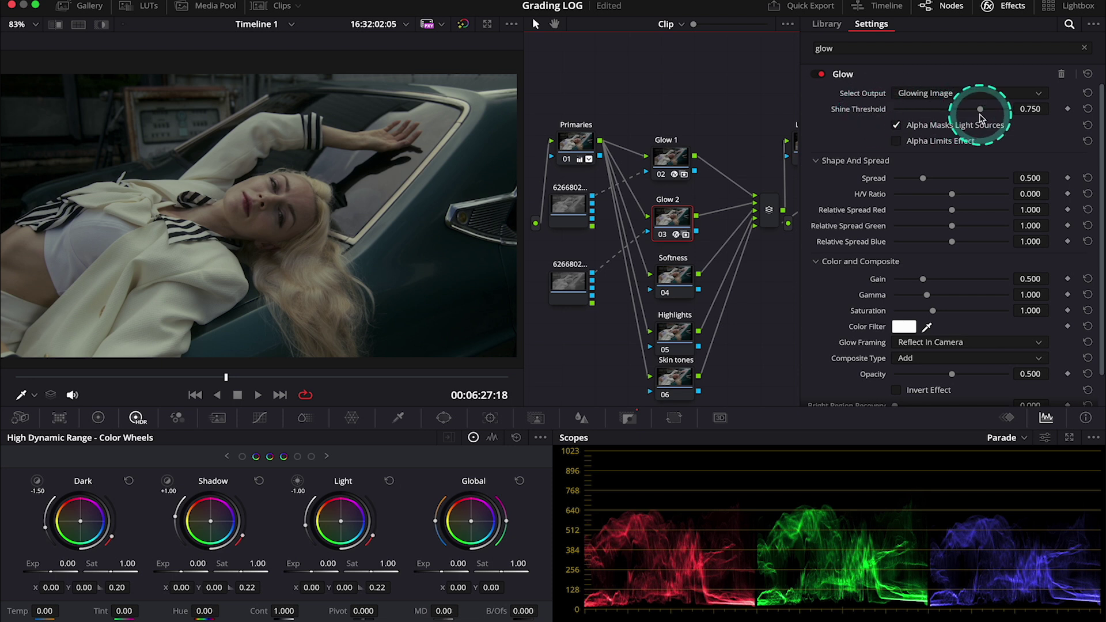
{"action": "left_click_drag", "start_coordinate": [982, 109], "coordinate": [925, 103]}
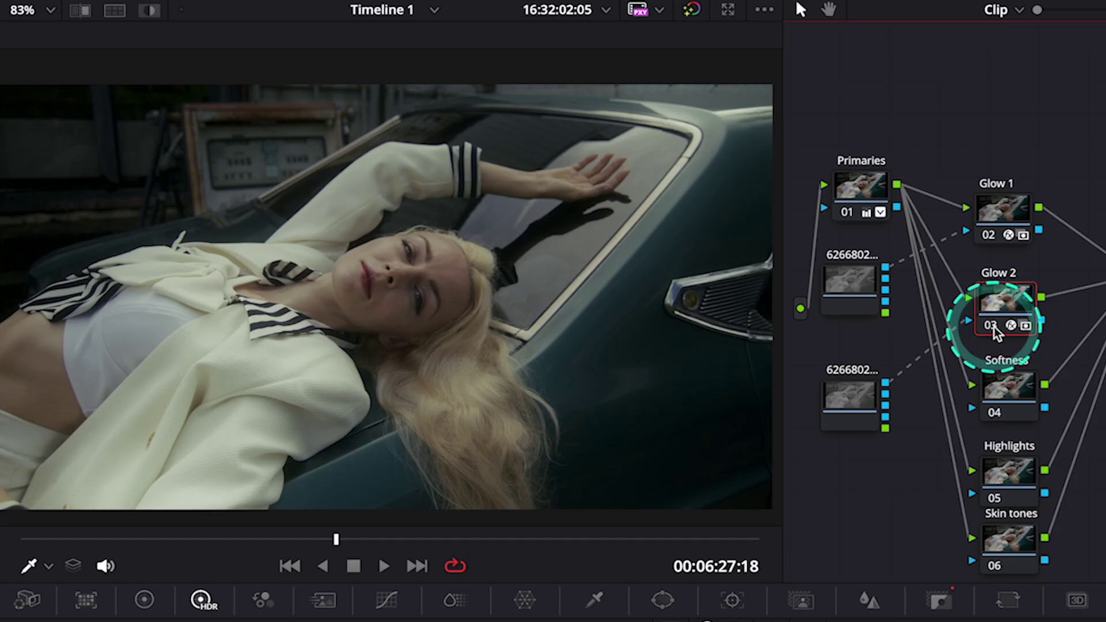
Step: Toggle Glow 2 off and on, move to another frame, and bypass the grade to compare
{"action": "left_click", "coordinate": [662, 235]}
{"action": "left_click", "coordinate": [990, 326]}
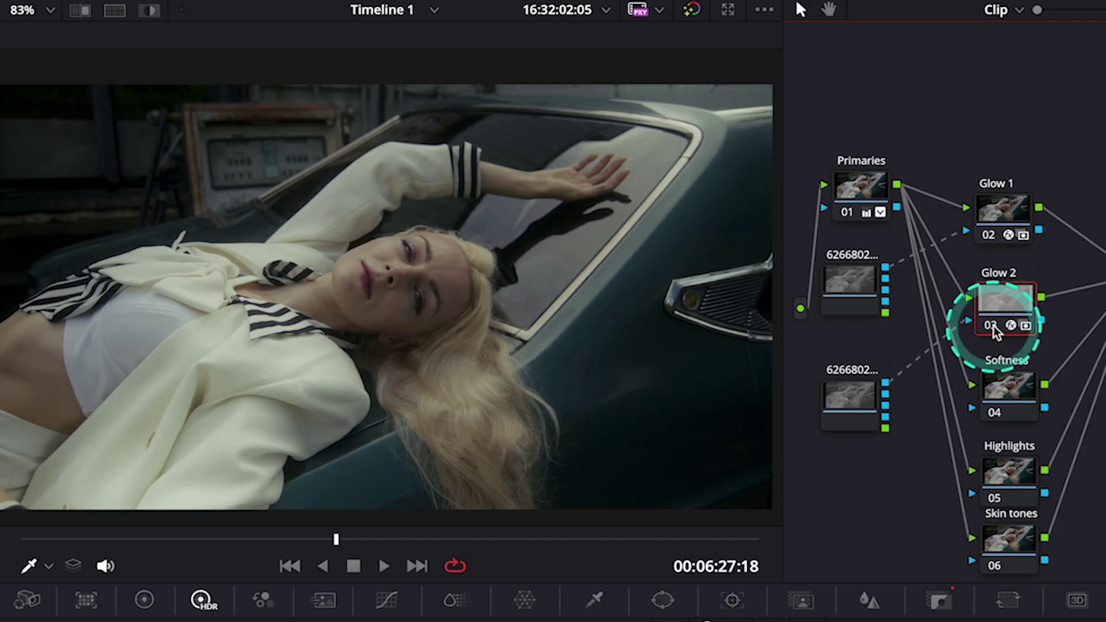
{"action": "left_click_drag", "start_coordinate": [227, 378], "coordinate": [257, 350]}
{"action": "key", "text": "shift+d"}
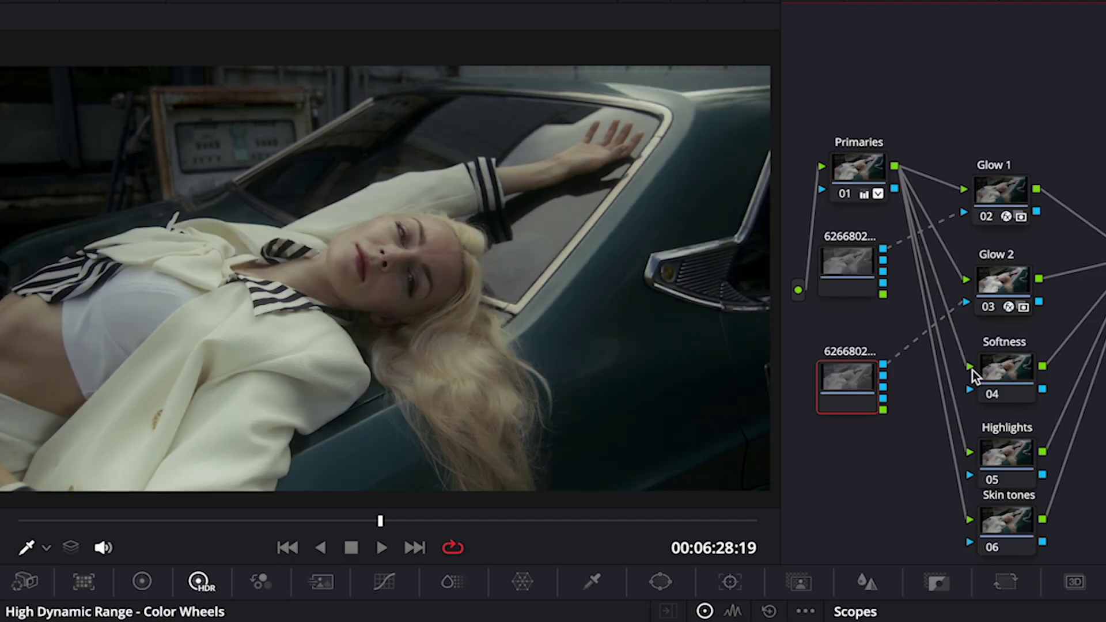
Step: Zoom the viewer in on the woman's face and select Softness node 04
{"action": "scroll", "coordinate": [530, 299], "scroll_direction": "up", "scroll_amount": 5}
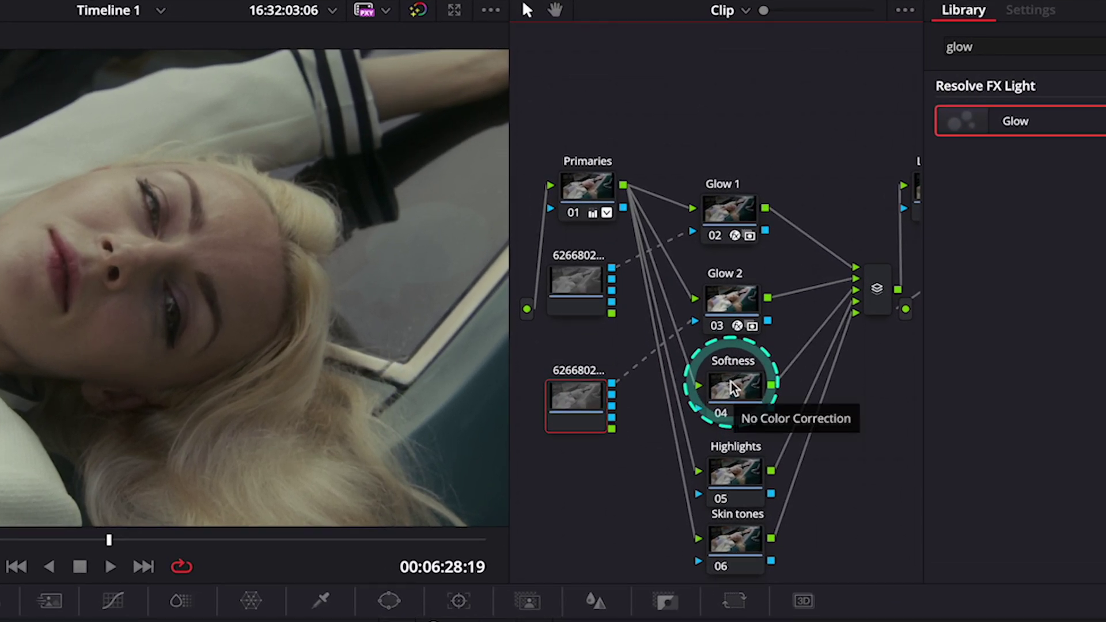
{"action": "left_click", "coordinate": [731, 387]}
Step: Sample the woman's skin with the HSL qualifier and view the highlighted matte at Fit zoom
{"action": "left_click", "coordinate": [398, 416]}
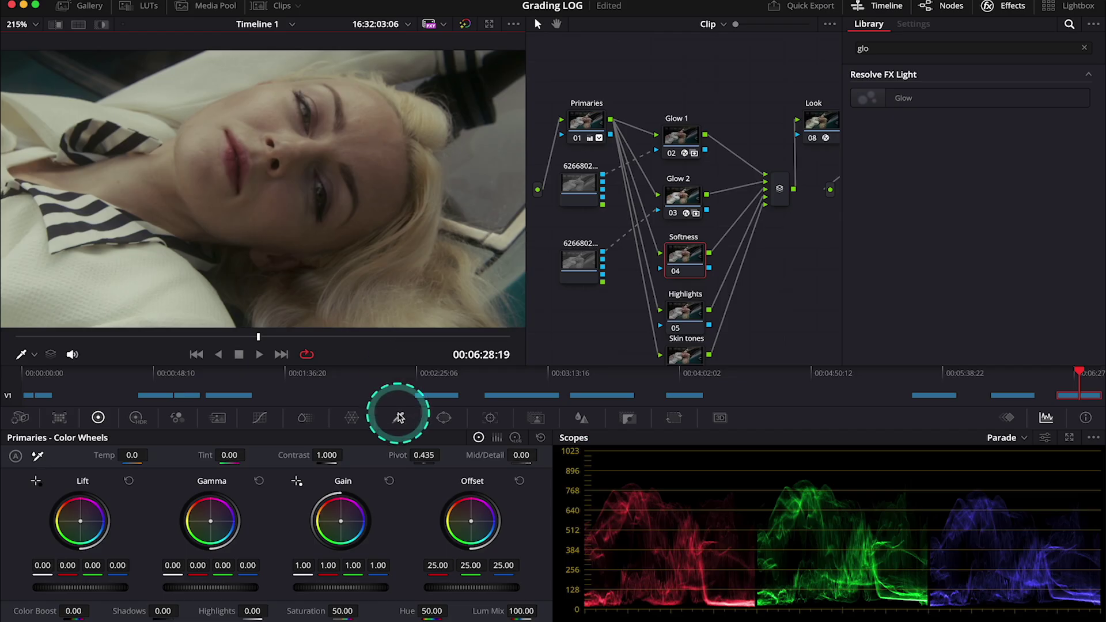
{"action": "left_click_drag", "start_coordinate": [366, 139], "coordinate": [334, 142]}
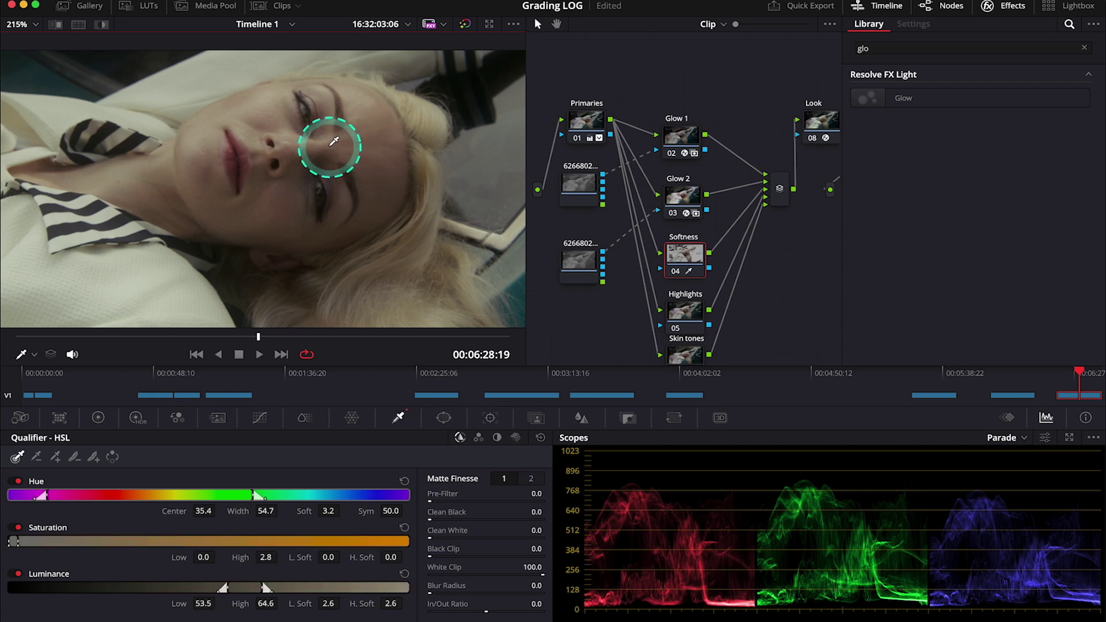
{"action": "left_click", "coordinate": [103, 25]}
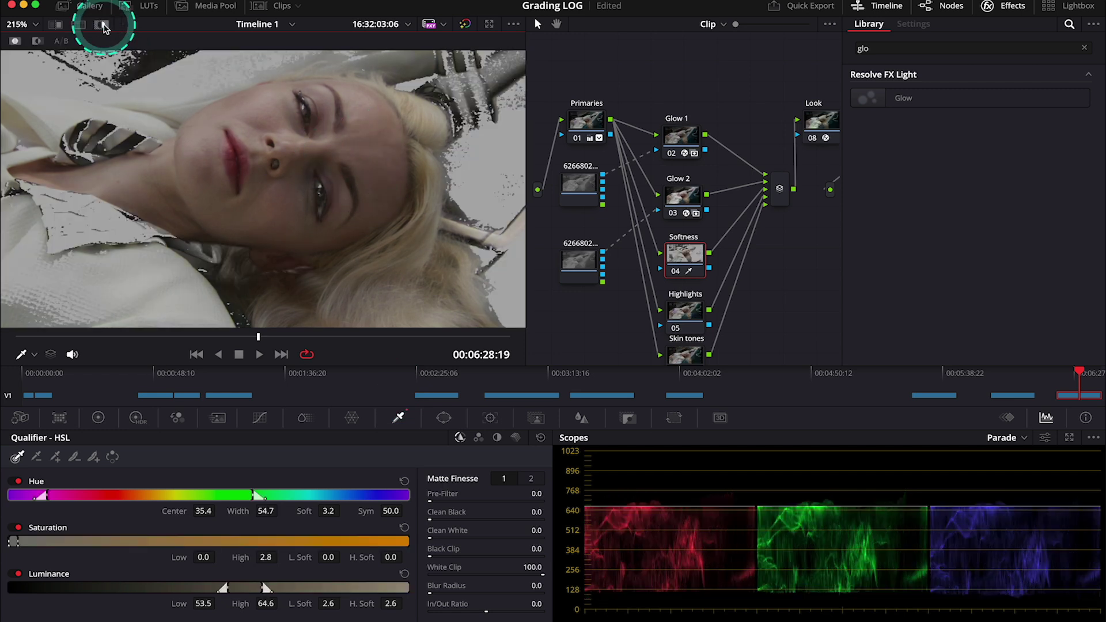
{"action": "left_click", "coordinate": [34, 26]}
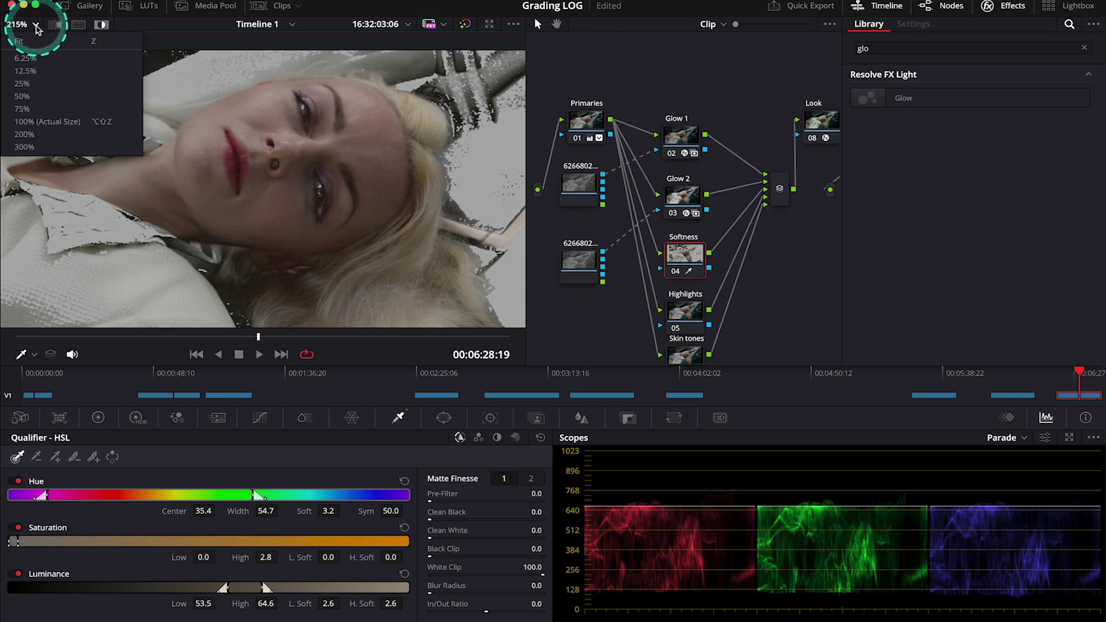
{"action": "left_click", "coordinate": [35, 38]}
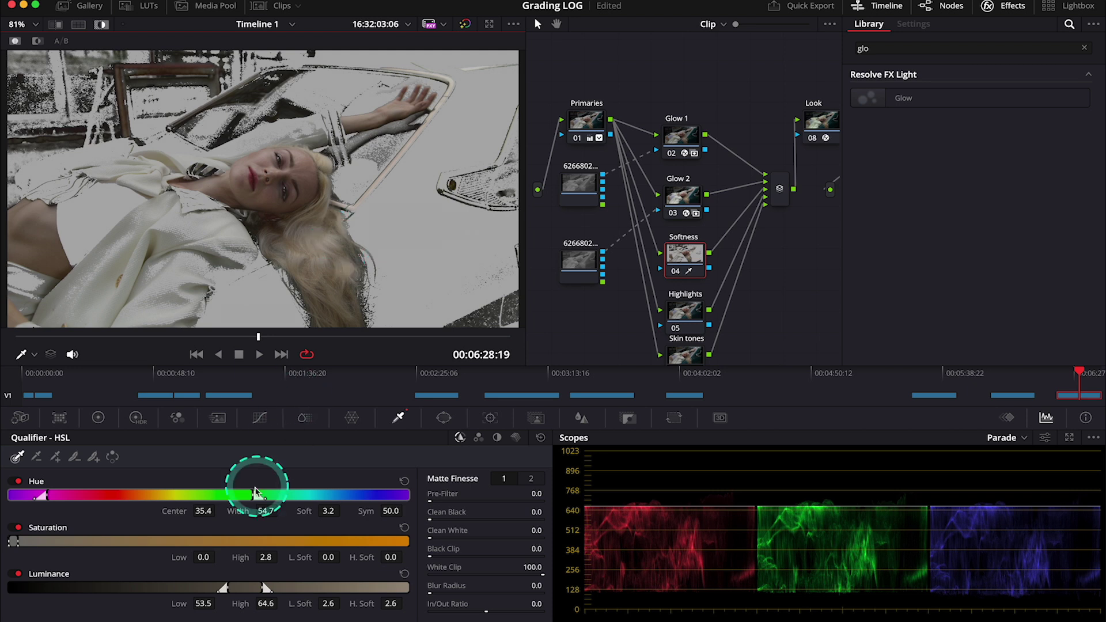
Step: Narrow Hue width to 13.6, raise Luminance low to 55.9 and set matte Denoise to 22.6
{"action": "left_click_drag", "start_coordinate": [254, 493], "coordinate": [170, 477]}
{"action": "left_click_drag", "start_coordinate": [222, 587], "coordinate": [237, 587]}
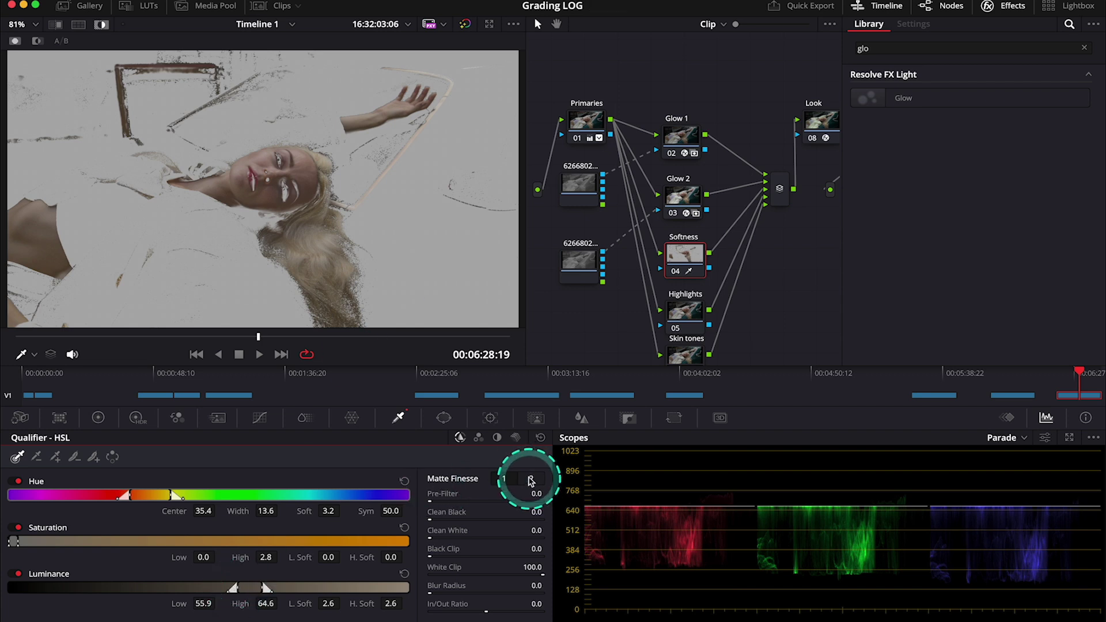
{"action": "left_click", "coordinate": [529, 478]}
{"action": "left_click_drag", "start_coordinate": [435, 538], "coordinate": [579, 581]}
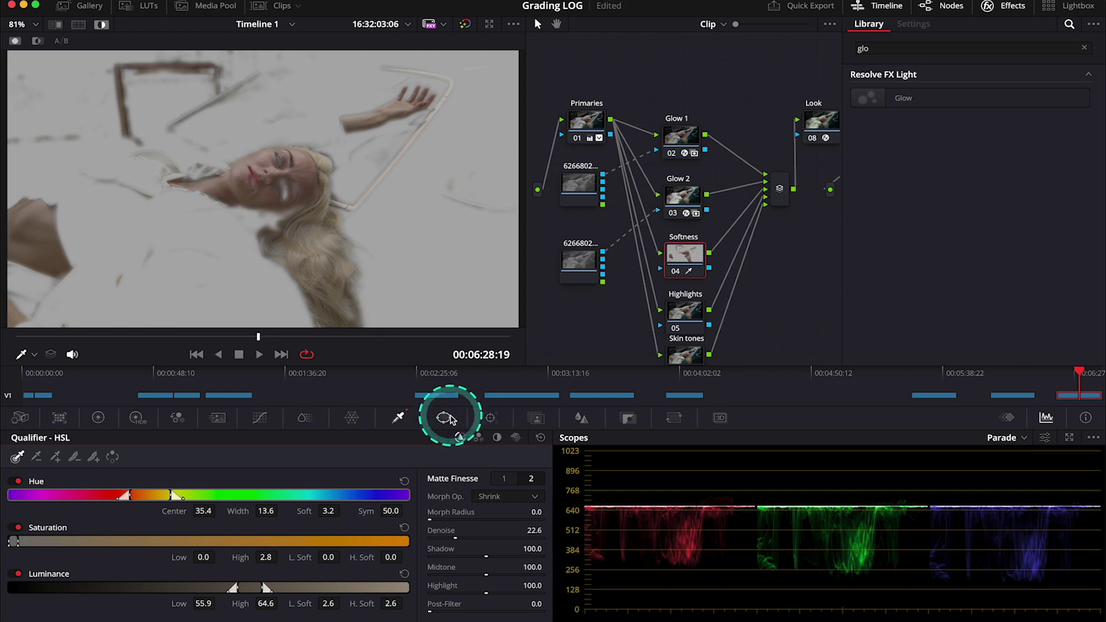
Step: Add a soft, flattened and tilted circular window over the woman's face
{"action": "left_click", "coordinate": [443, 418]}
{"action": "left_click", "coordinate": [29, 519]}
{"action": "left_click_drag", "start_coordinate": [280, 275], "coordinate": [289, 106]}
{"action": "left_click_drag", "start_coordinate": [262, 189], "coordinate": [270, 183]}
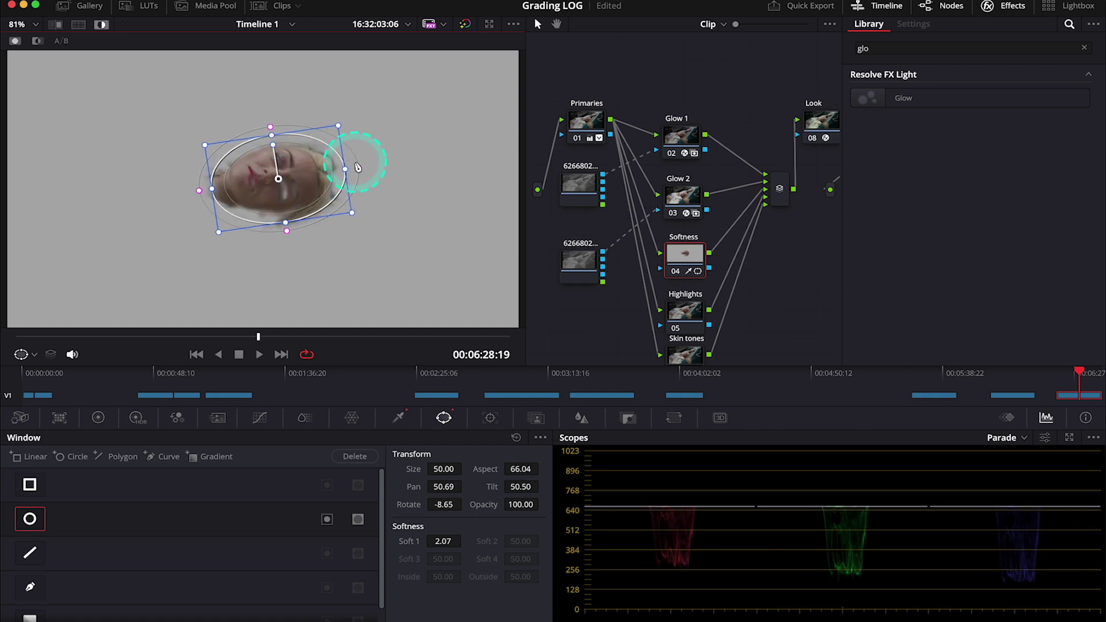
{"action": "left_click_drag", "start_coordinate": [353, 163], "coordinate": [300, 187]}
Step: Track the face window through the clip and return to the normal graded image
{"action": "left_click", "coordinate": [490, 417]}
{"action": "left_click", "coordinate": [72, 456]}
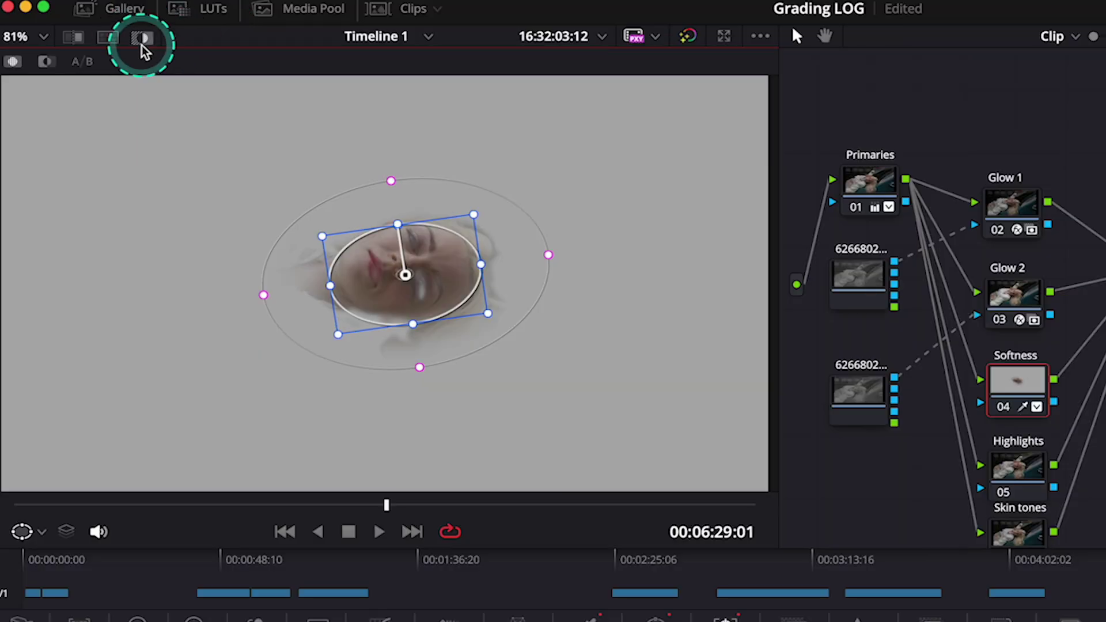
{"action": "left_click", "coordinate": [102, 27]}
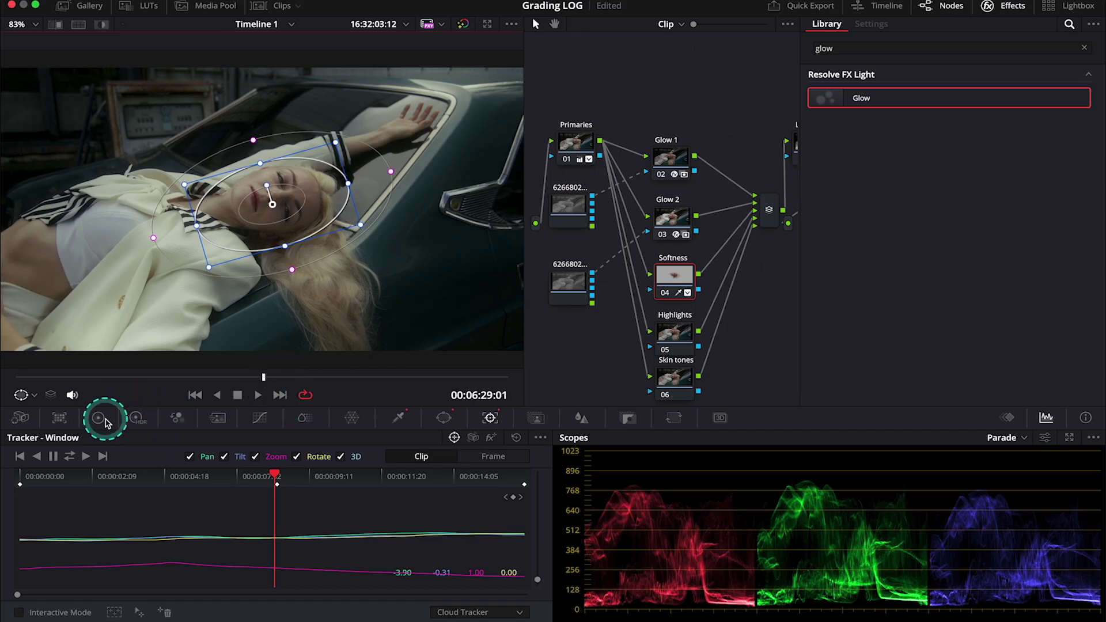
Step: Show the Color Wheels, turn the viewer overlay off and zoom into the face
{"action": "left_click", "coordinate": [98, 418]}
{"action": "left_click", "coordinate": [35, 396]}
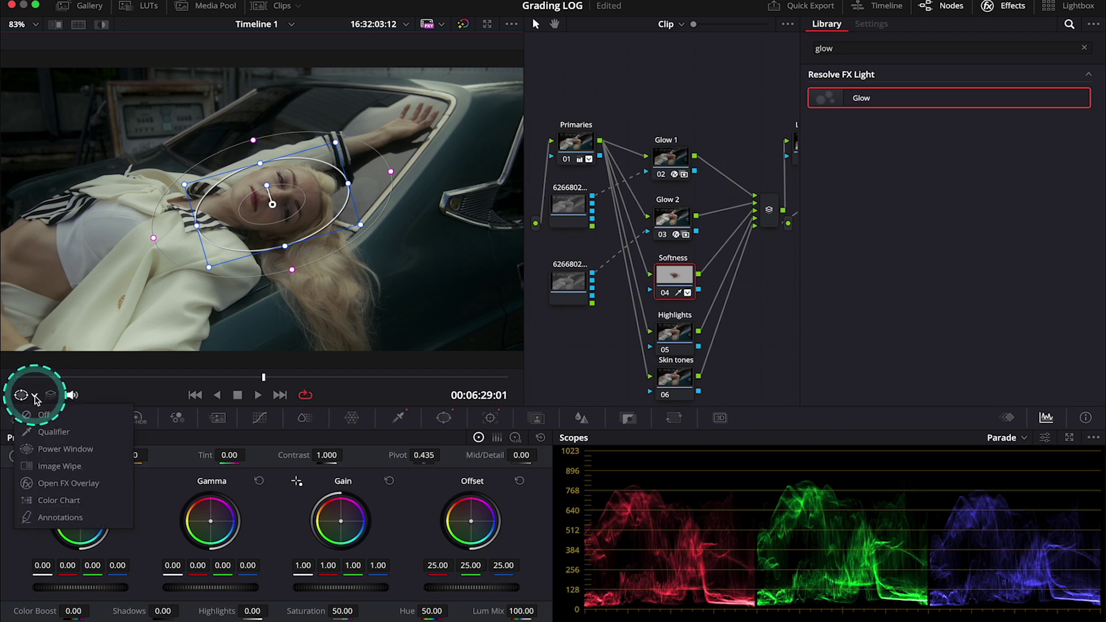
{"action": "left_click", "coordinate": [43, 414]}
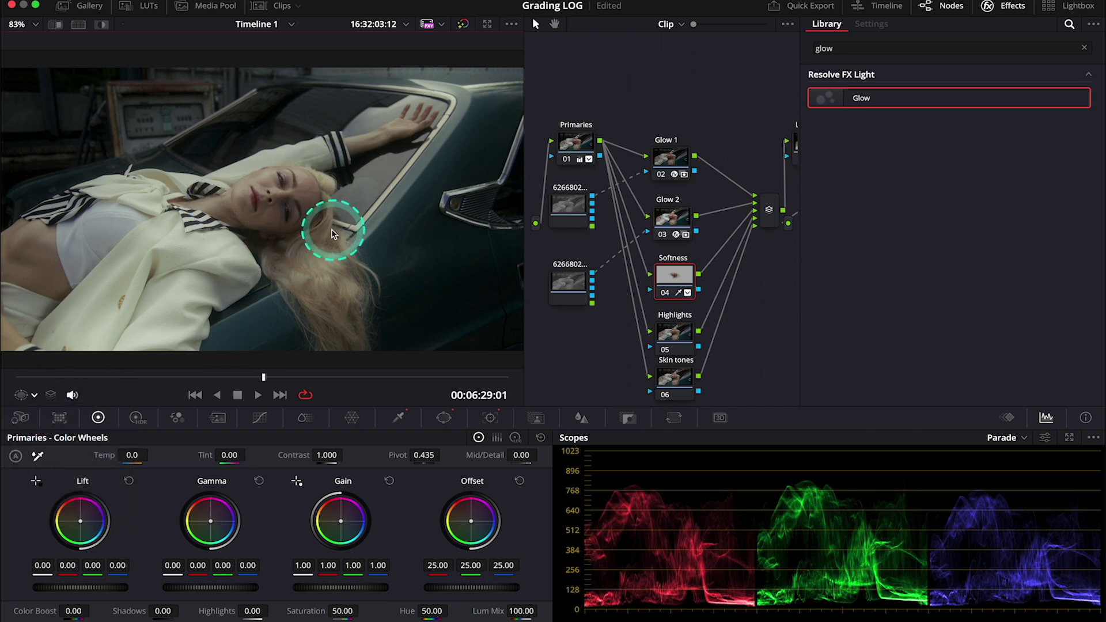
{"action": "scroll", "coordinate": [330, 232], "scroll_direction": "up", "scroll_amount": 8}
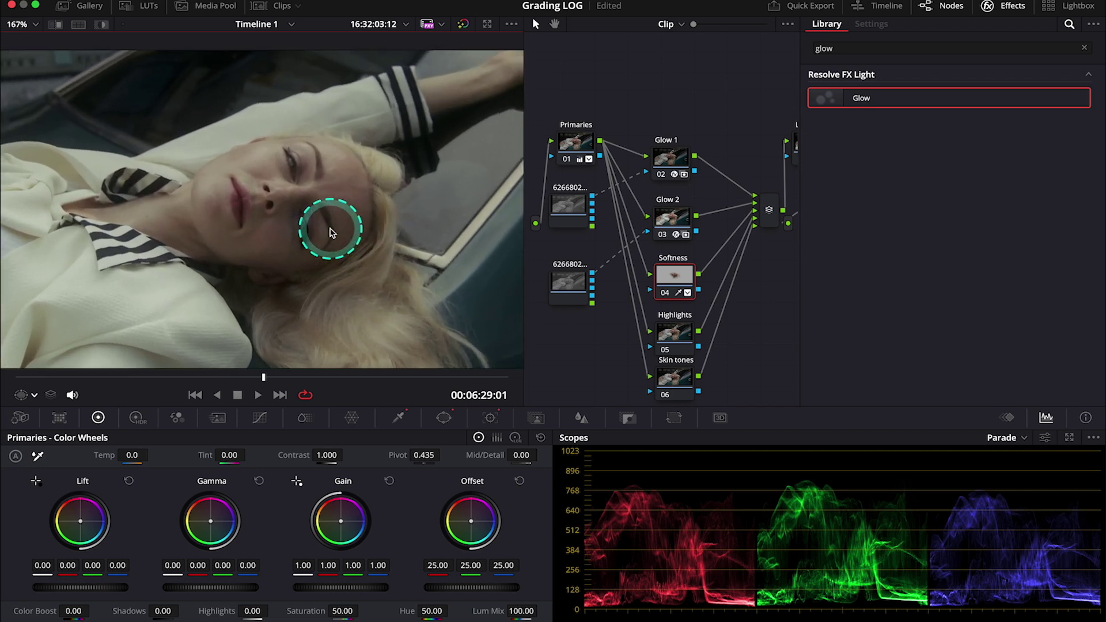
{"action": "scroll", "coordinate": [330, 232], "scroll_direction": "up", "scroll_amount": 4}
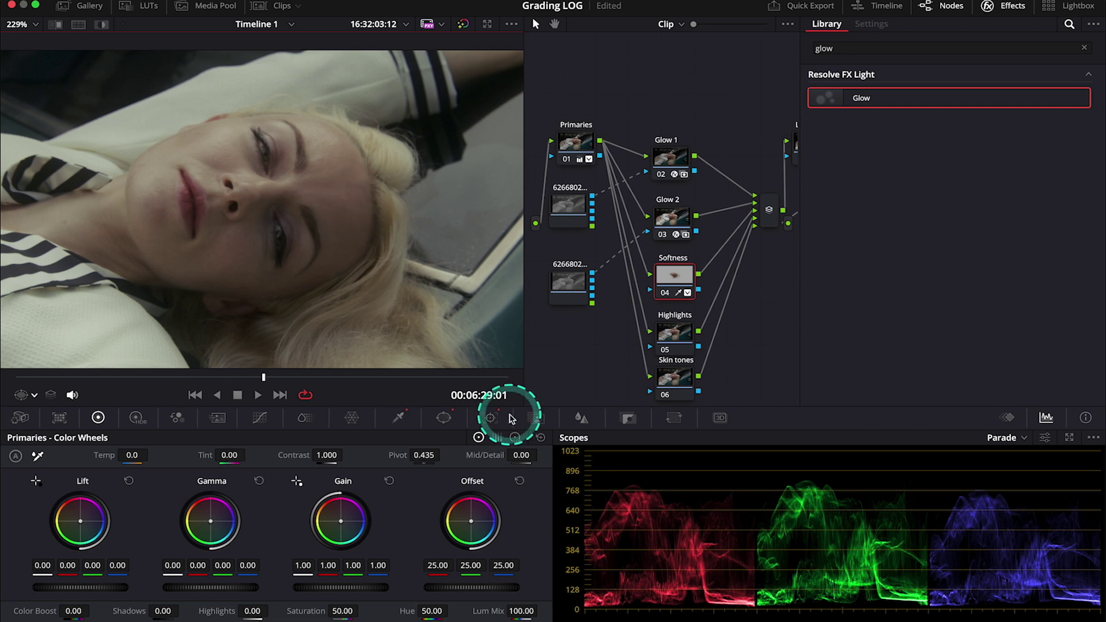
Step: Lower the Softness node's Mid/Detail to -53.50 and compare with the node off and on
{"action": "left_click_drag", "start_coordinate": [529, 454], "coordinate": [509, 453]}
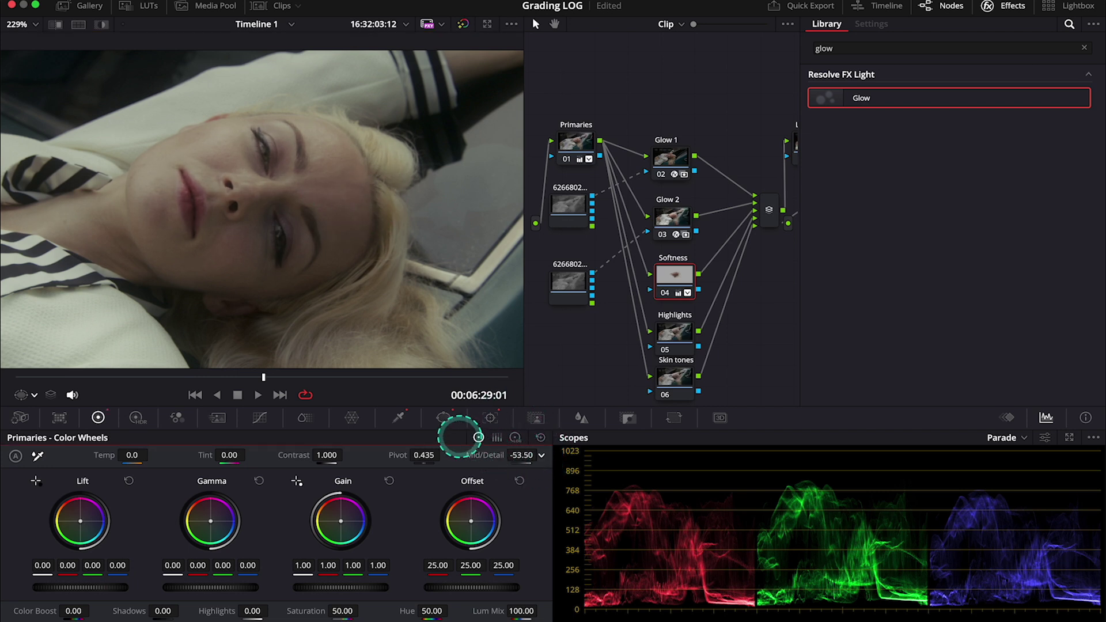
{"action": "left_click", "coordinate": [665, 292]}
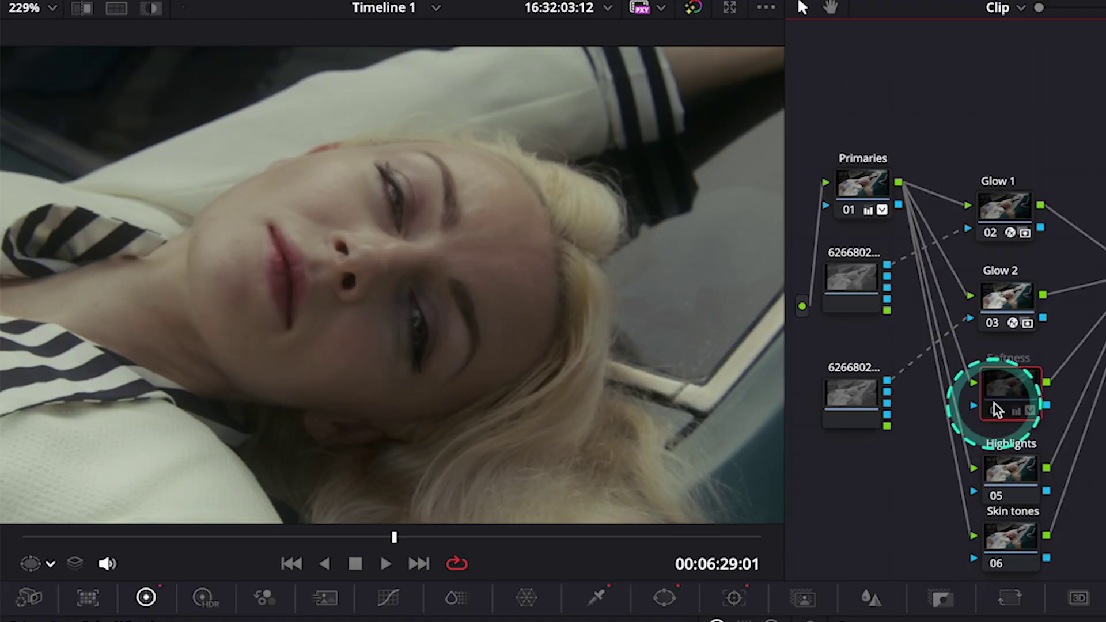
{"action": "left_click", "coordinate": [995, 410]}
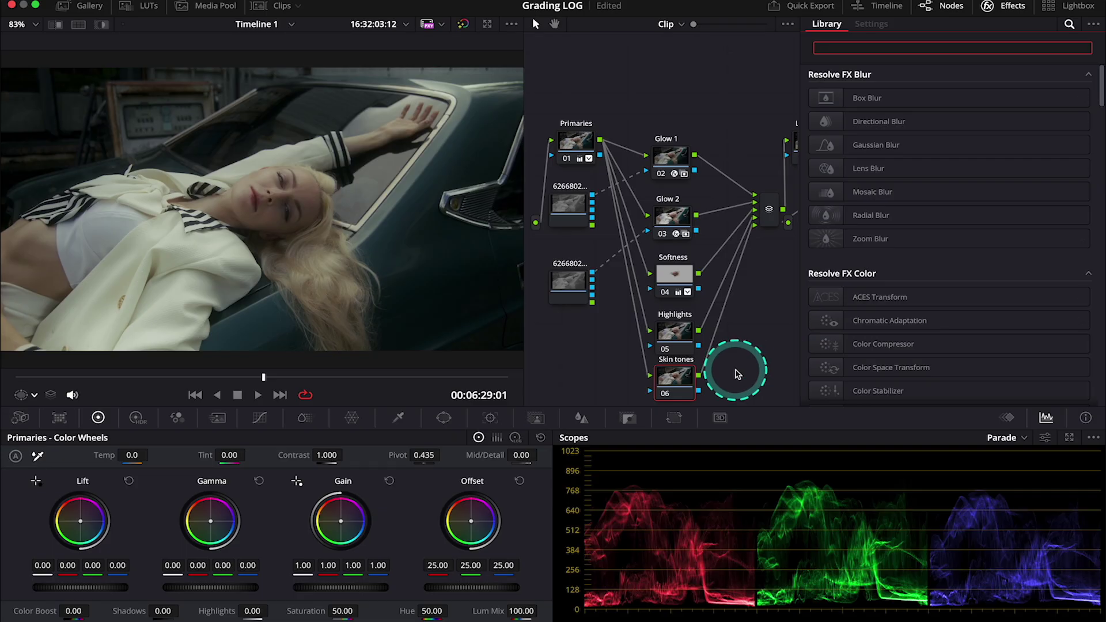
Step: Select node 06, Skin tones, in the node graph
{"action": "left_click", "coordinate": [1014, 538]}
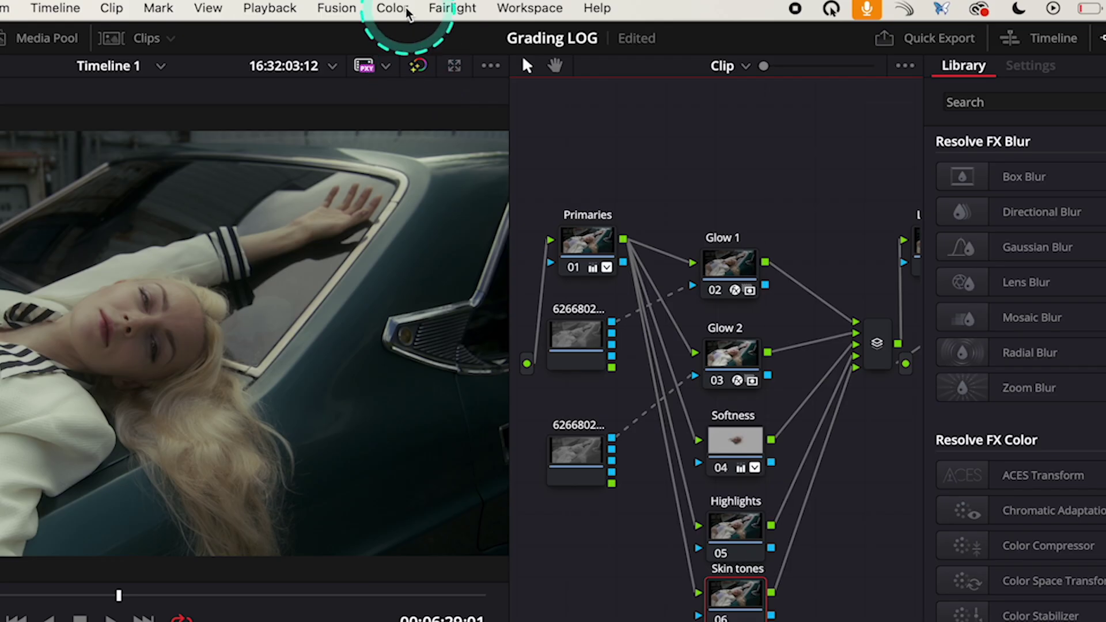
Step: Apply the Six Vector - Yellow qualifier preset and turn on Highlight to view the matte
{"action": "left_click", "coordinate": [445, 0]}
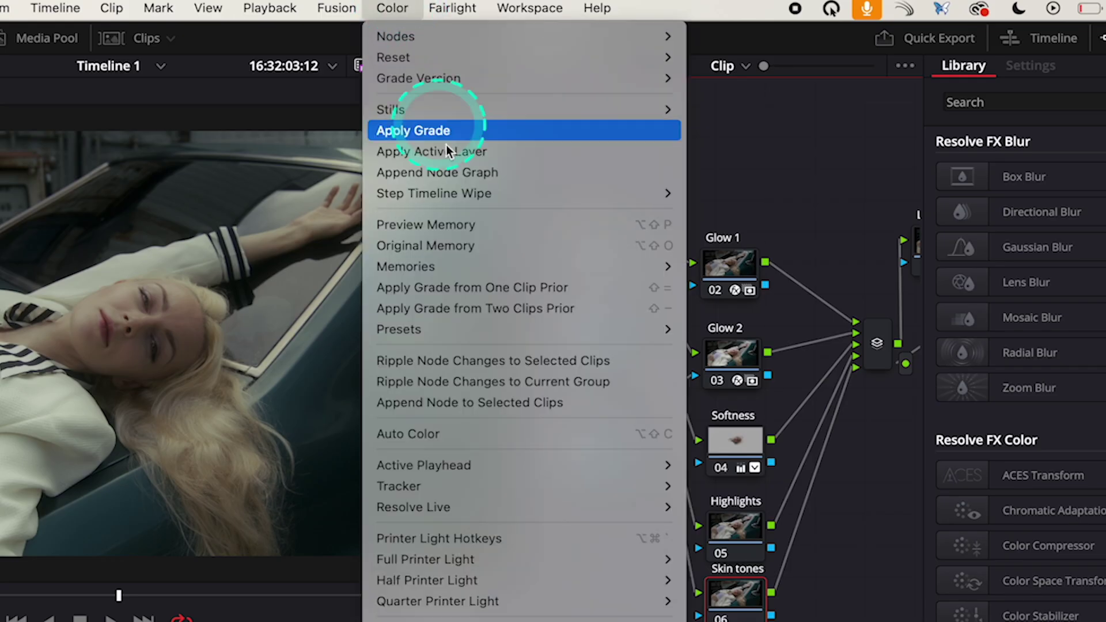
{"action": "mouse_move", "coordinate": [514, 343]}
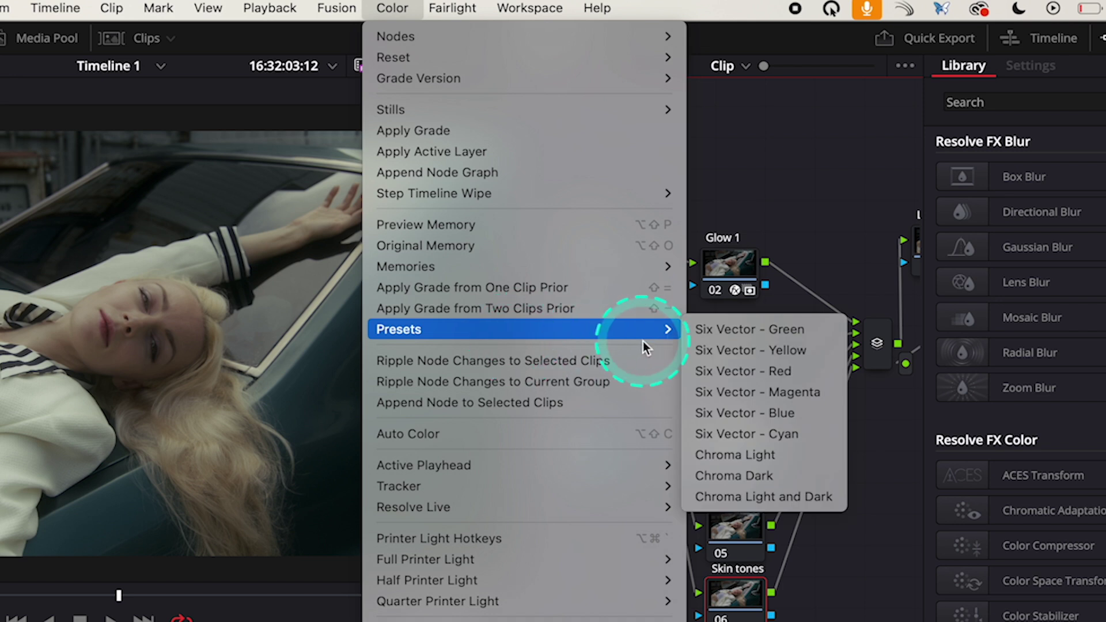
{"action": "left_click", "coordinate": [739, 355]}
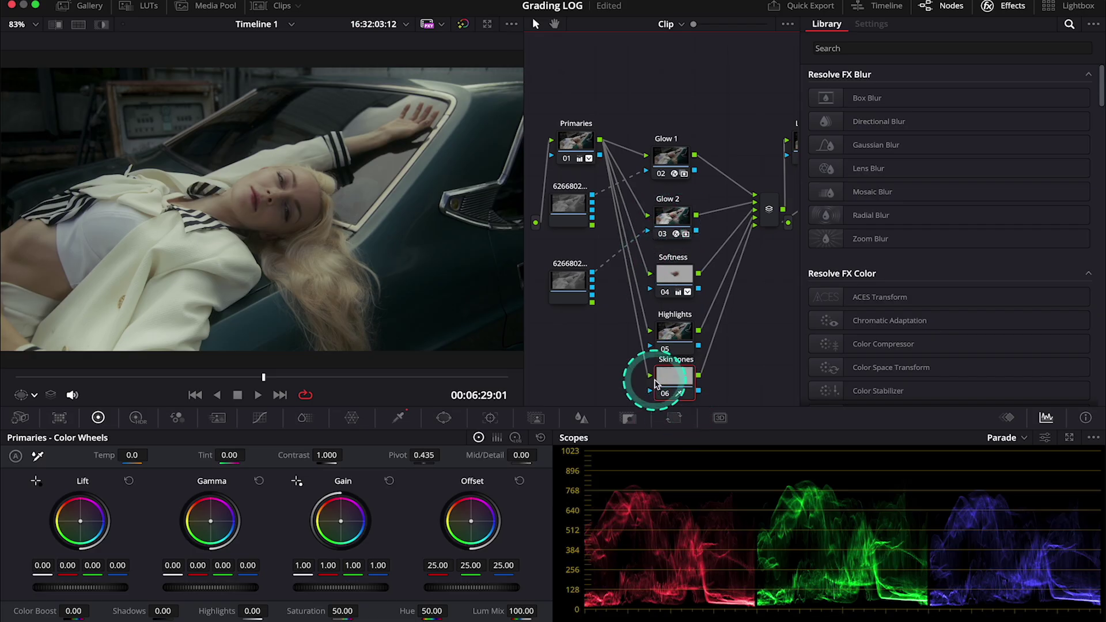
{"action": "left_click", "coordinate": [104, 25]}
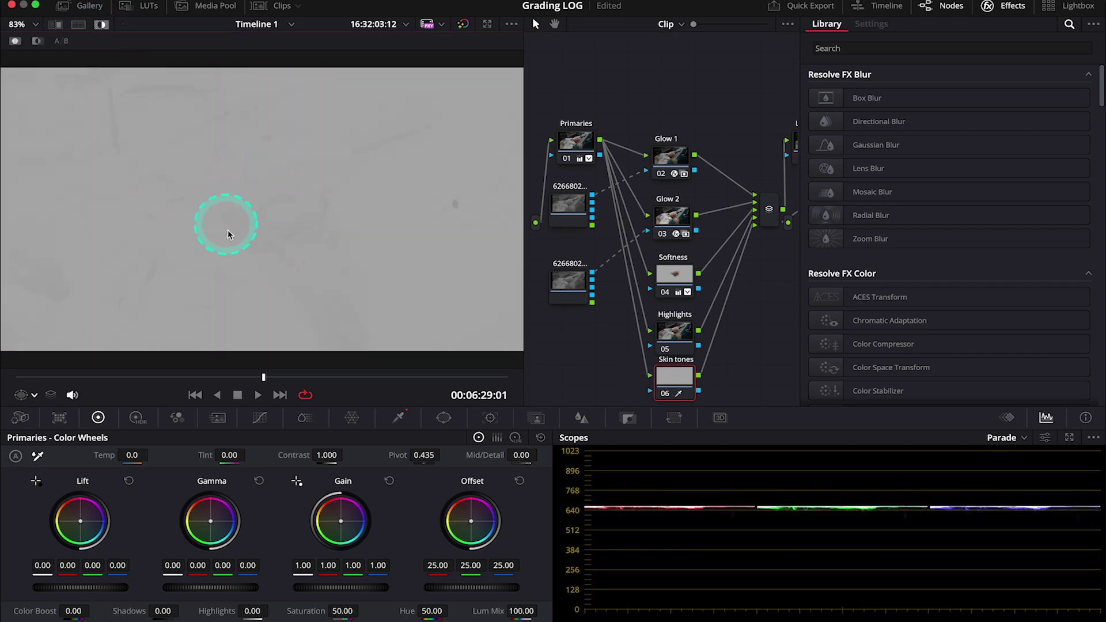
Step: Refine the HSL skin key: Hue center 39.8, width 25.5, reduced saturation, Luminance low 4.1
{"action": "left_click", "coordinate": [399, 416]}
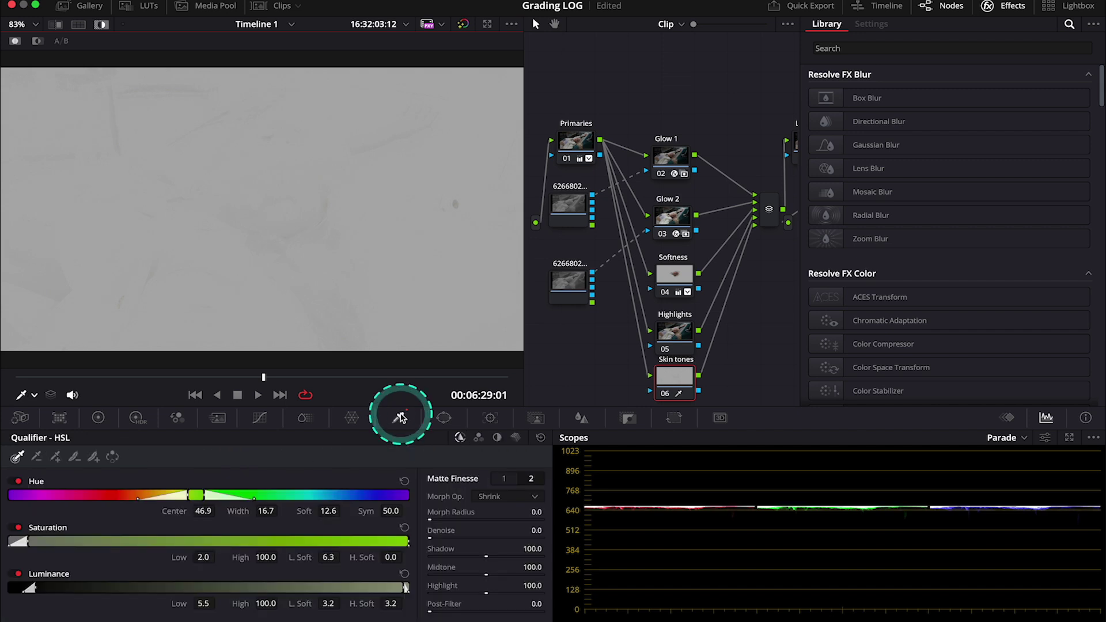
{"action": "mouse_move", "coordinate": [196, 494]}
{"action": "left_mouse_down"}
{"action": "mouse_move", "coordinate": [134, 493]}
{"action": "mouse_move", "coordinate": [195, 494]}
{"action": "left_mouse_up"}
{"action": "left_click_drag", "start_coordinate": [17, 541], "coordinate": [8, 541]}
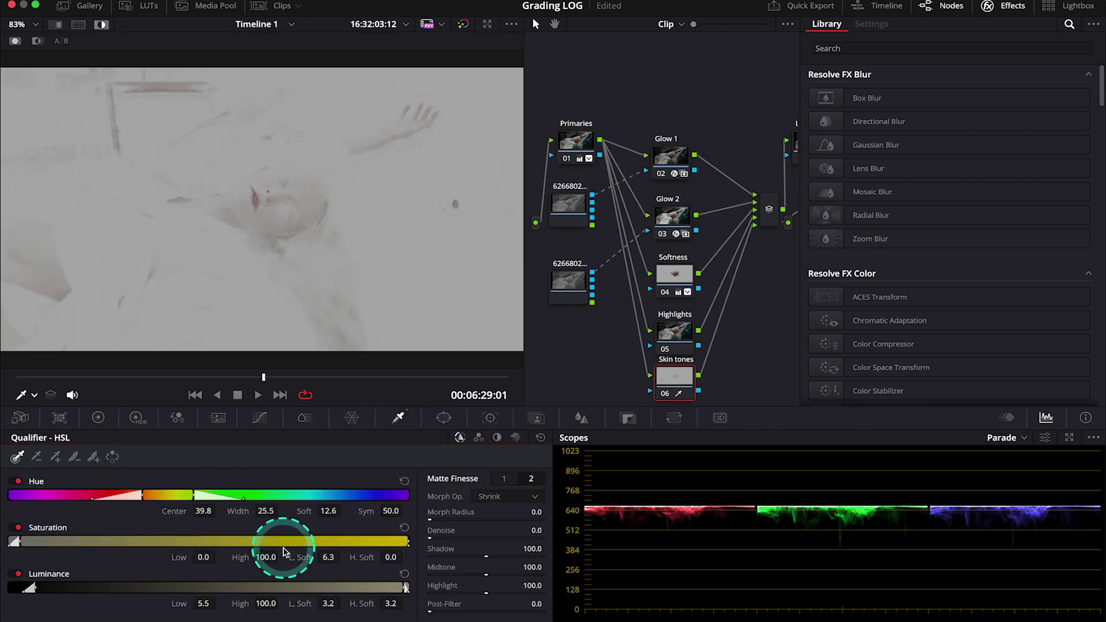
{"action": "left_click_drag", "start_coordinate": [325, 557], "coordinate": [314, 557]}
{"action": "left_click_drag", "start_coordinate": [29, 587], "coordinate": [23, 587]}
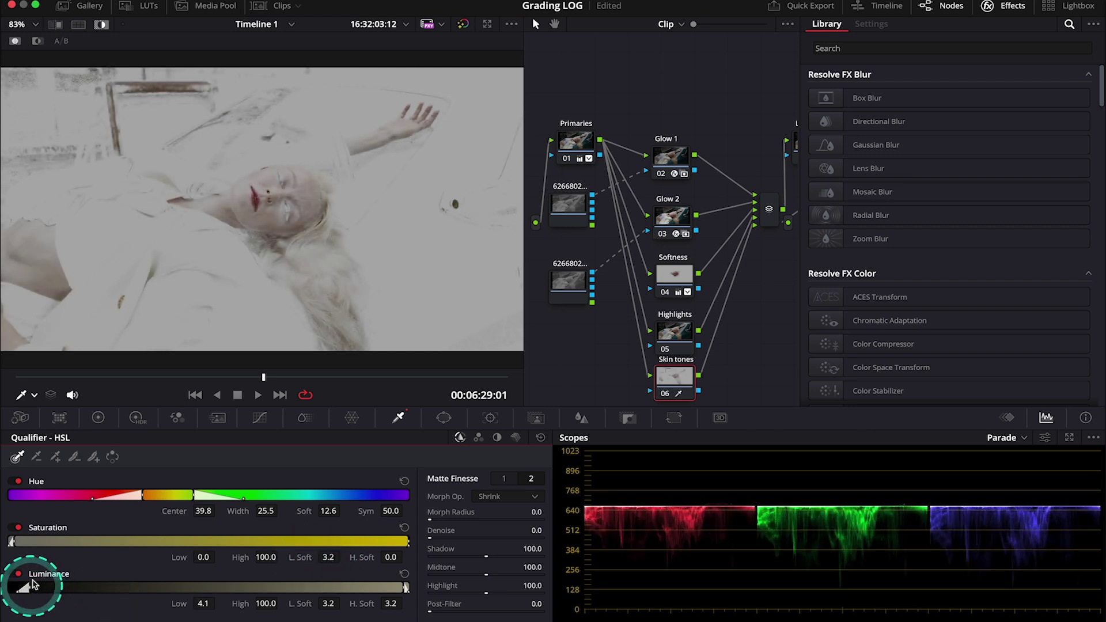
Step: Scrub through the clip to check the skin key, then turn Highlight off
{"action": "left_click_drag", "start_coordinate": [173, 378], "coordinate": [300, 394]}
{"action": "left_click_drag", "start_coordinate": [440, 555], "coordinate": [434, 535]}
{"action": "mouse_move", "coordinate": [297, 379]}
{"action": "left_mouse_down"}
{"action": "mouse_move", "coordinate": [129, 339]}
{"action": "mouse_move", "coordinate": [292, 384]}
{"action": "left_mouse_up"}
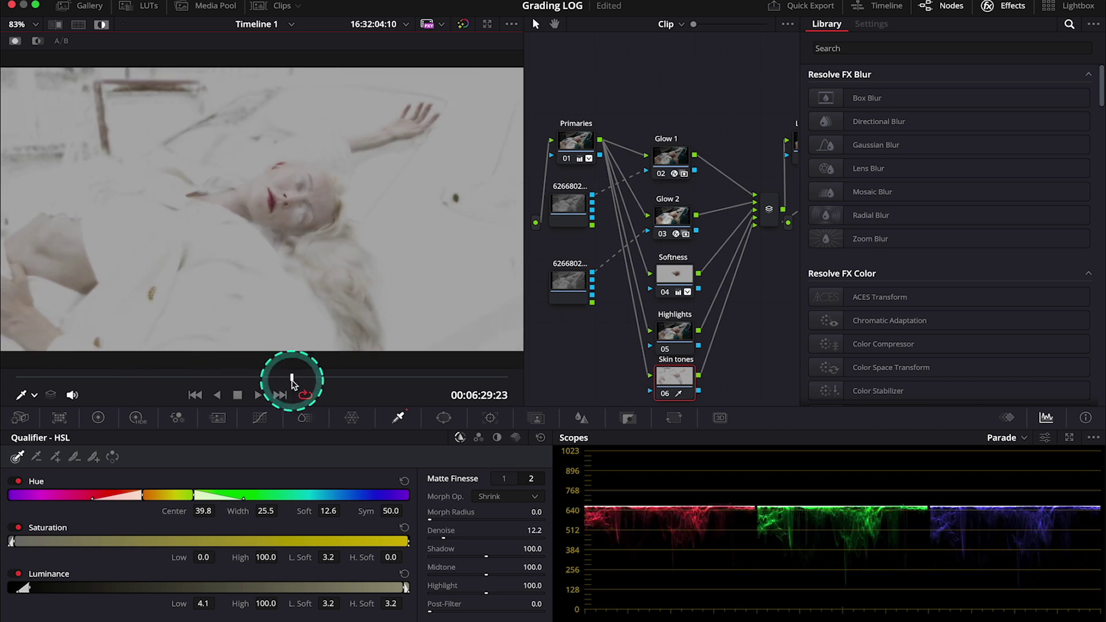
{"action": "left_click", "coordinate": [103, 26]}
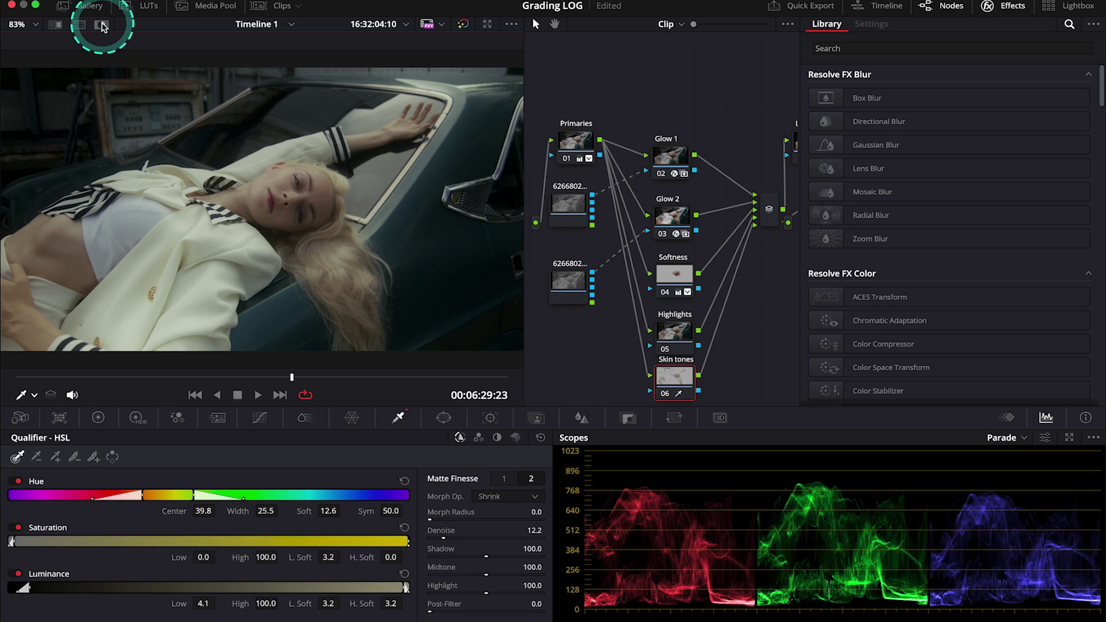
Step: Show the Color Wheels and scrub back to frame 00:06:26:07
{"action": "left_click", "coordinate": [98, 416]}
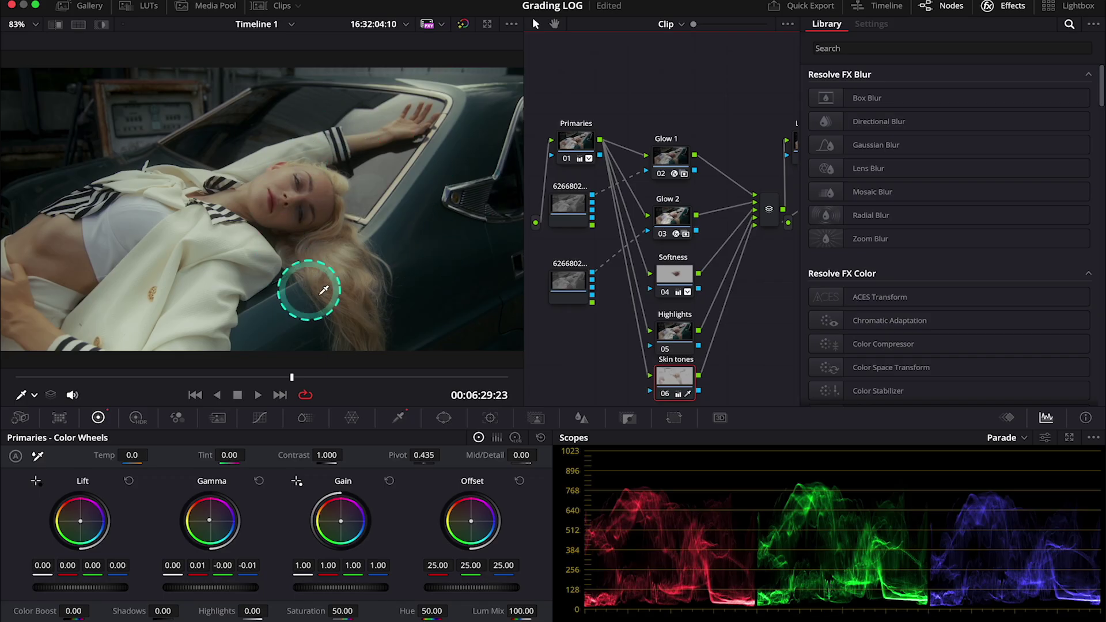
{"action": "left_click_drag", "start_coordinate": [291, 378], "coordinate": [256, 325]}
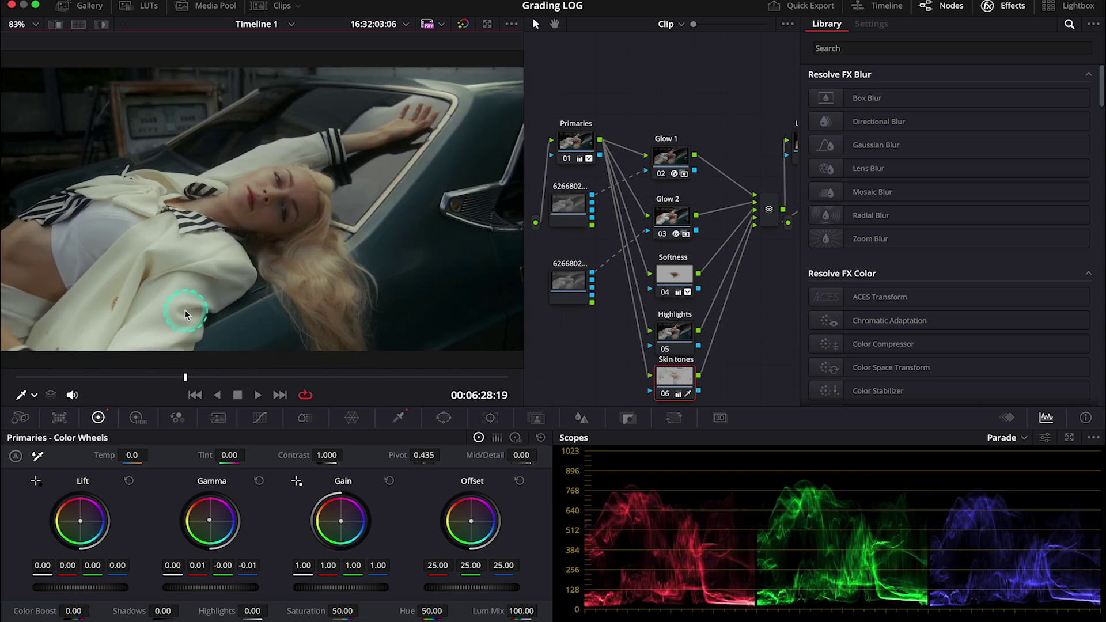
{"action": "left_click_drag", "start_coordinate": [185, 314], "coordinate": [183, 315]}
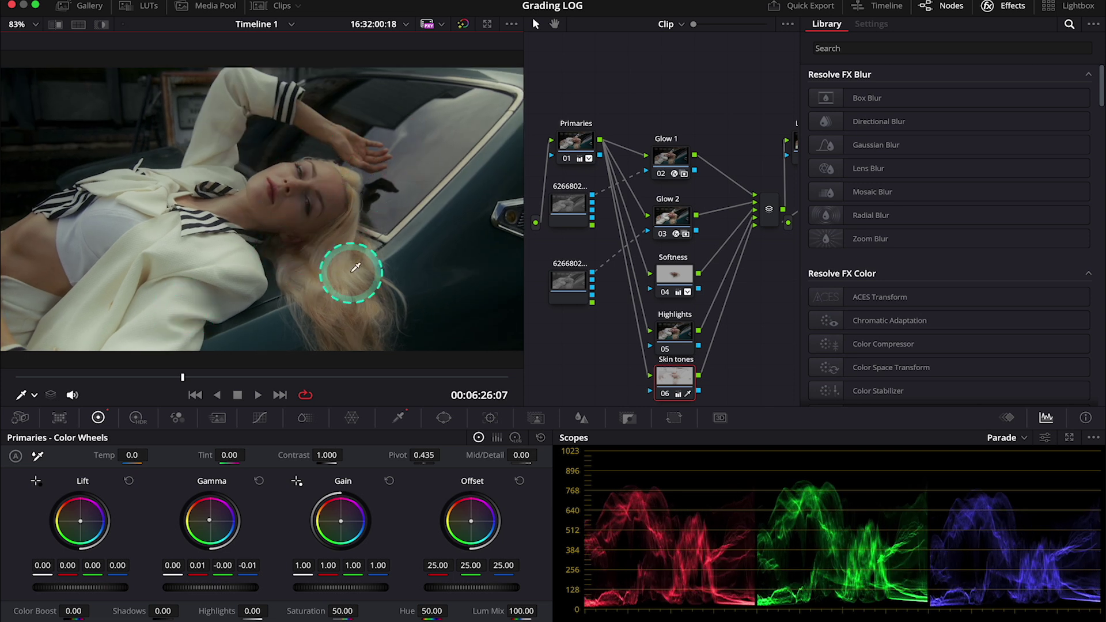
Step: On the Highlights node, add a soft-edged Circle window shaped as an oval over the face
{"action": "left_click", "coordinate": [674, 333]}
{"action": "left_click", "coordinate": [444, 417]}
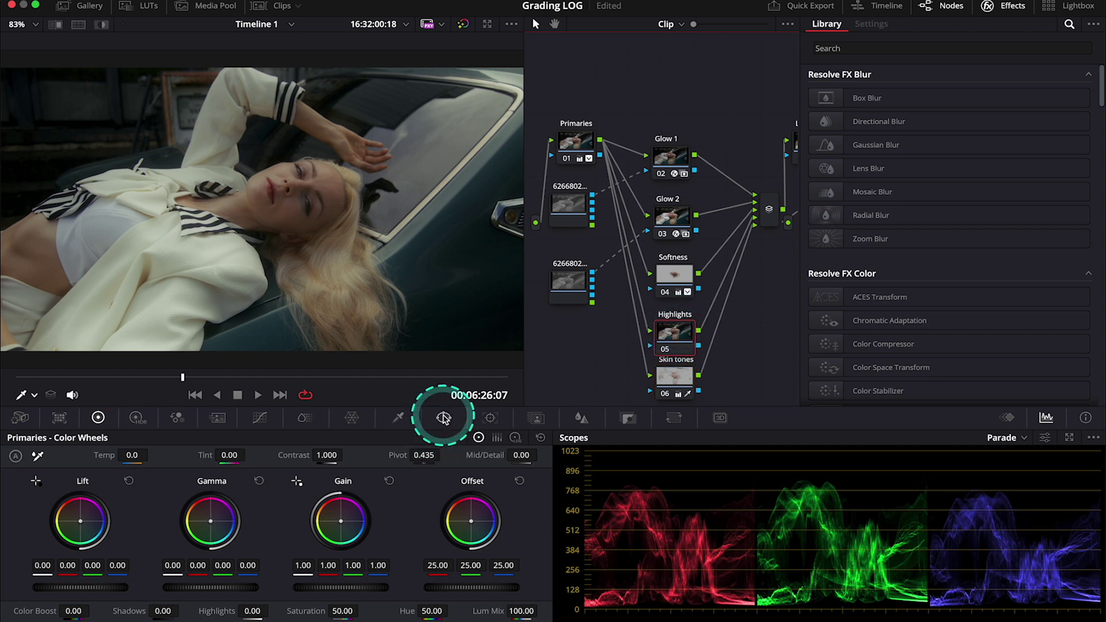
{"action": "left_click", "coordinate": [30, 519]}
{"action": "left_click_drag", "start_coordinate": [262, 209], "coordinate": [294, 195]}
{"action": "left_click_drag", "start_coordinate": [396, 196], "coordinate": [416, 195]}
{"action": "left_click_drag", "start_coordinate": [294, 103], "coordinate": [294, 141]}
{"action": "left_click", "coordinate": [463, 372]}
Step: Track the oval window forward to follow the face and hide its outline
{"action": "left_click", "coordinate": [70, 457]}
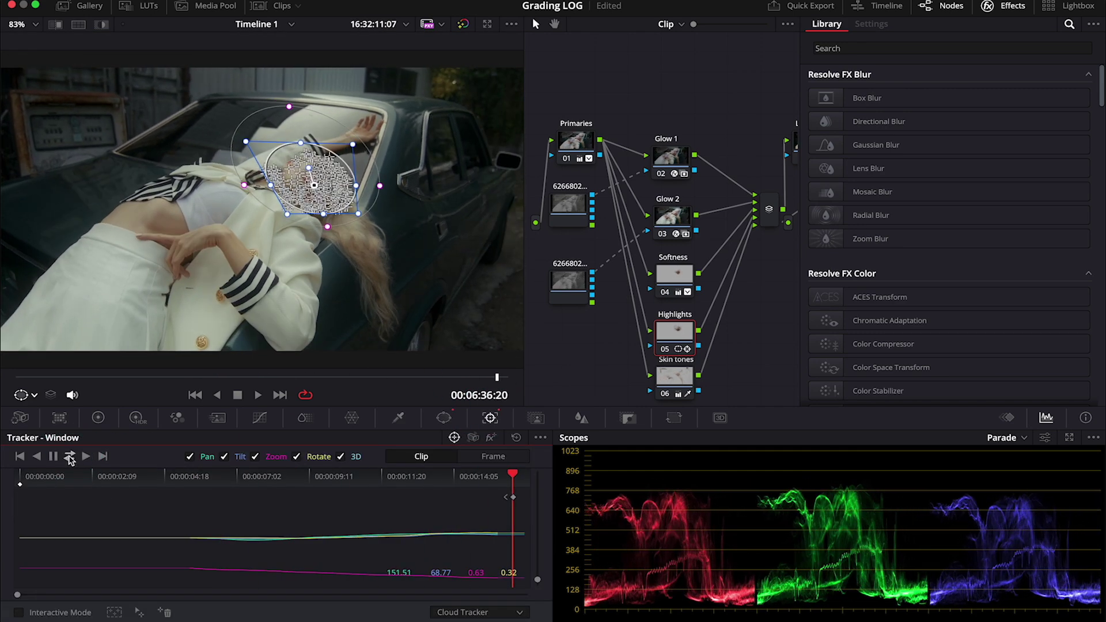
{"action": "left_click_drag", "start_coordinate": [257, 377], "coordinate": [270, 377]}
{"action": "left_click", "coordinate": [26, 395]}
{"action": "left_click", "coordinate": [35, 414]}
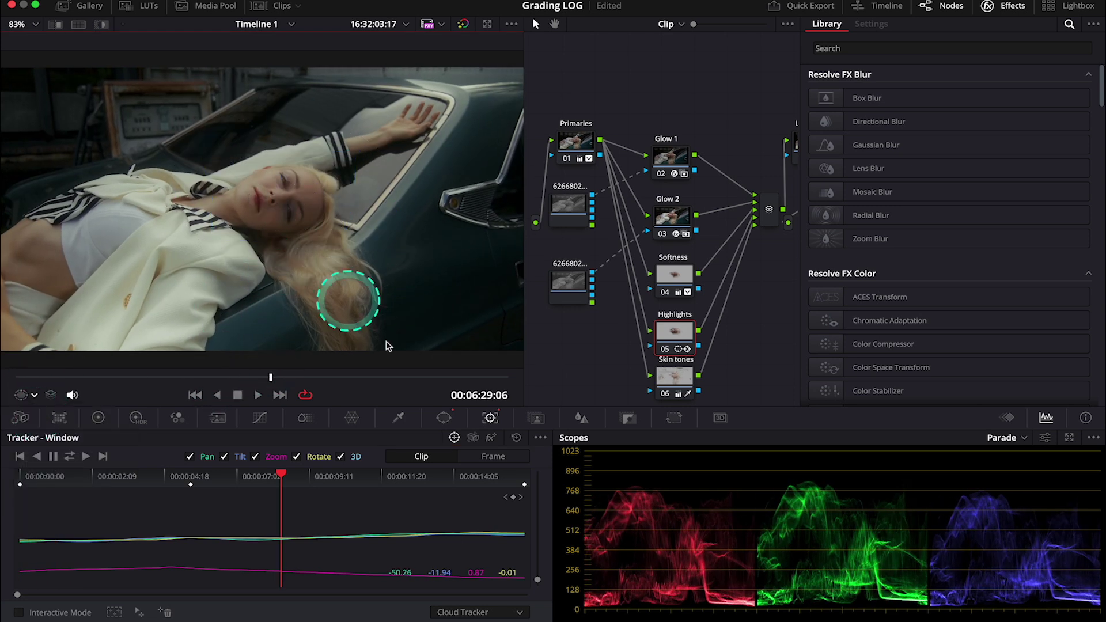
Step: Add a luminance-only HSL key with Luminance low 60.2 and soft 9.8, checking the matte
{"action": "left_click", "coordinate": [398, 417]}
{"action": "left_click", "coordinate": [102, 27]}
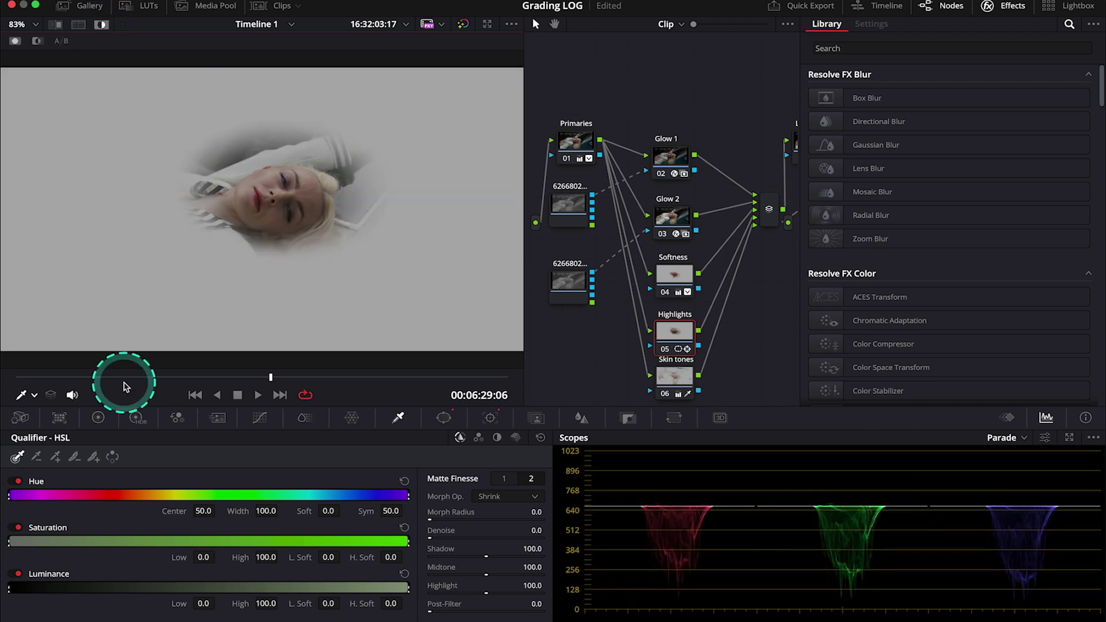
{"action": "left_click_drag", "start_coordinate": [8, 588], "coordinate": [49, 588]}
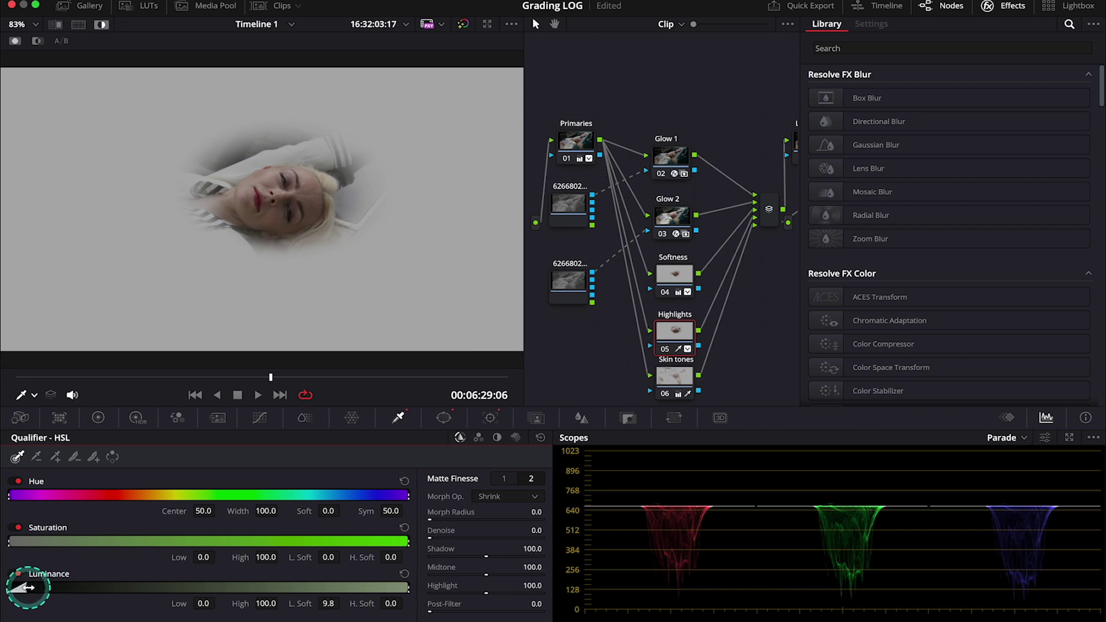
{"action": "left_click_drag", "start_coordinate": [23, 587], "coordinate": [268, 583]}
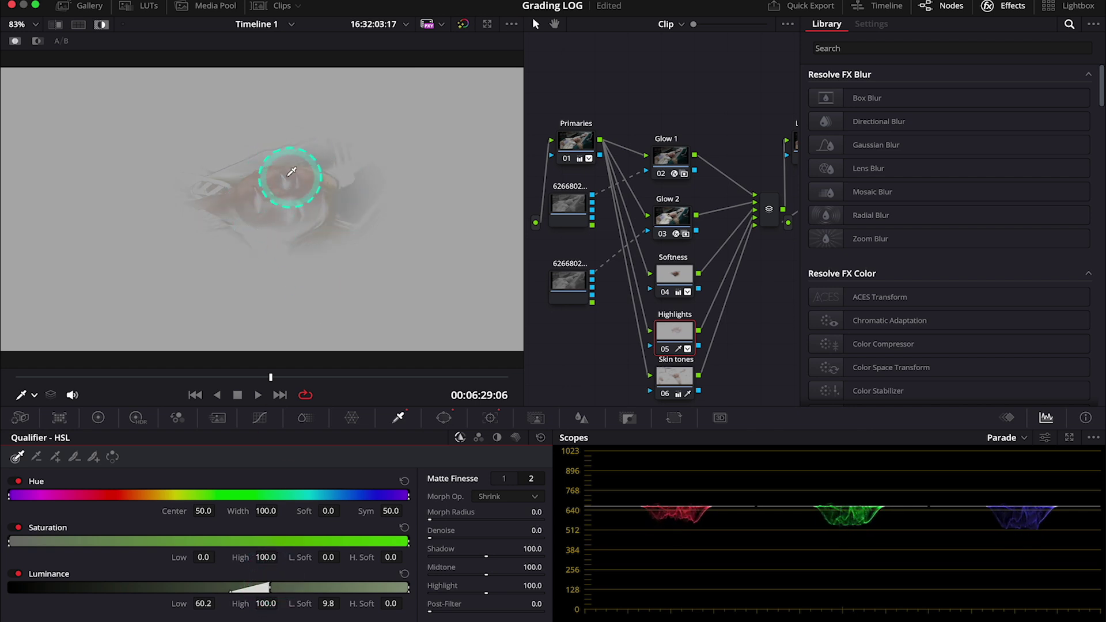
{"action": "left_click", "coordinate": [155, 376]}
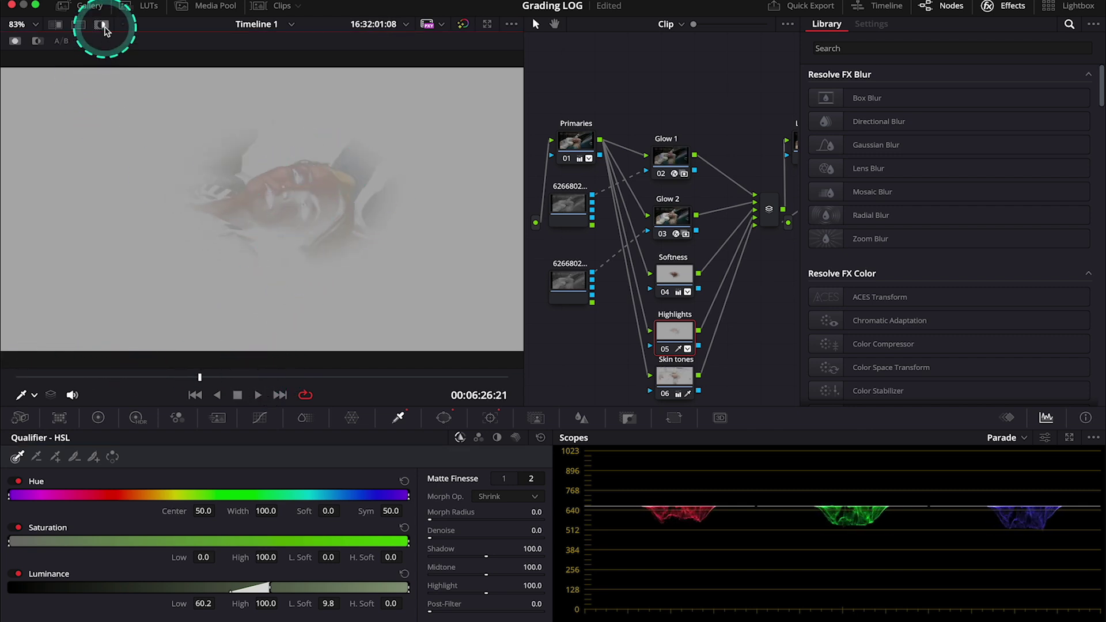
Step: Raise the Highlights node's Gamma to 0.03 and compare with node 05 off and on
{"action": "left_click", "coordinate": [102, 26]}
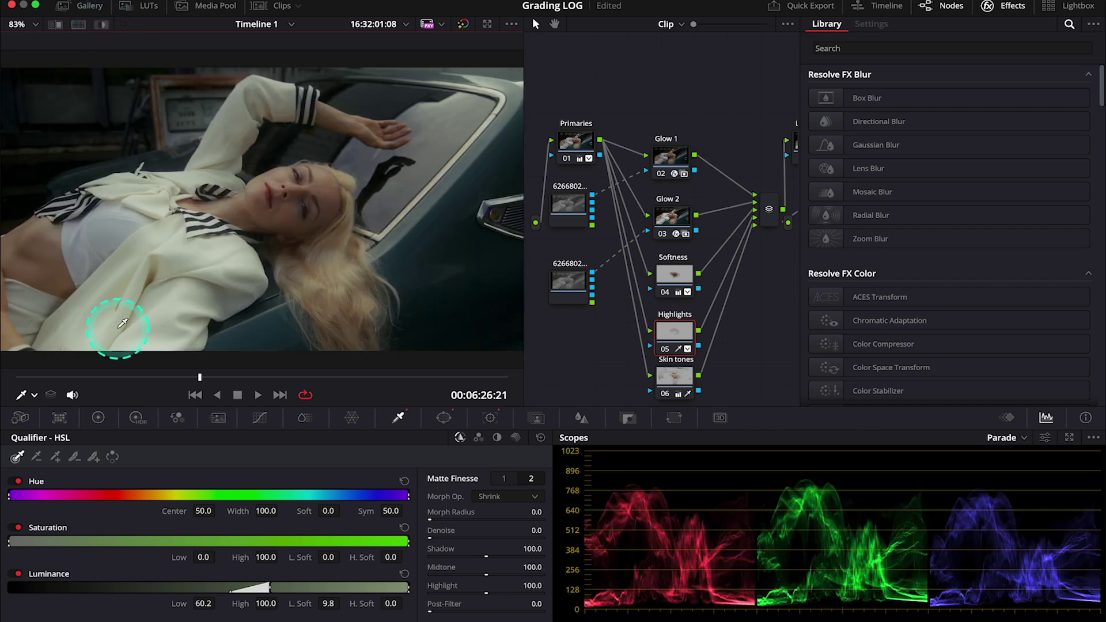
{"action": "left_click", "coordinate": [100, 418]}
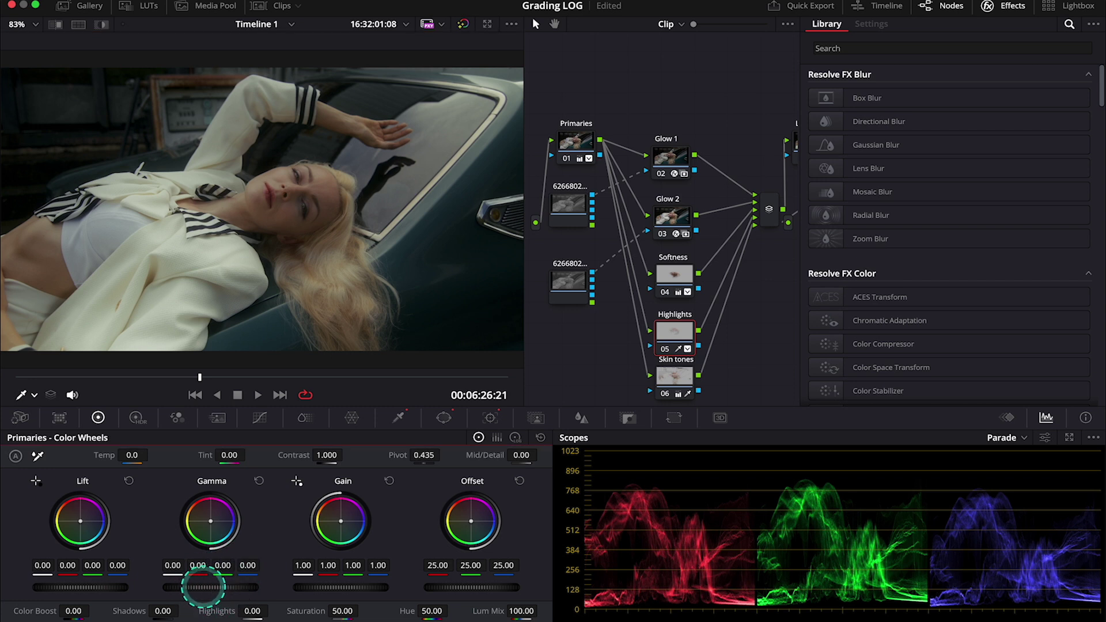
{"action": "left_click_drag", "start_coordinate": [202, 586], "coordinate": [244, 588]}
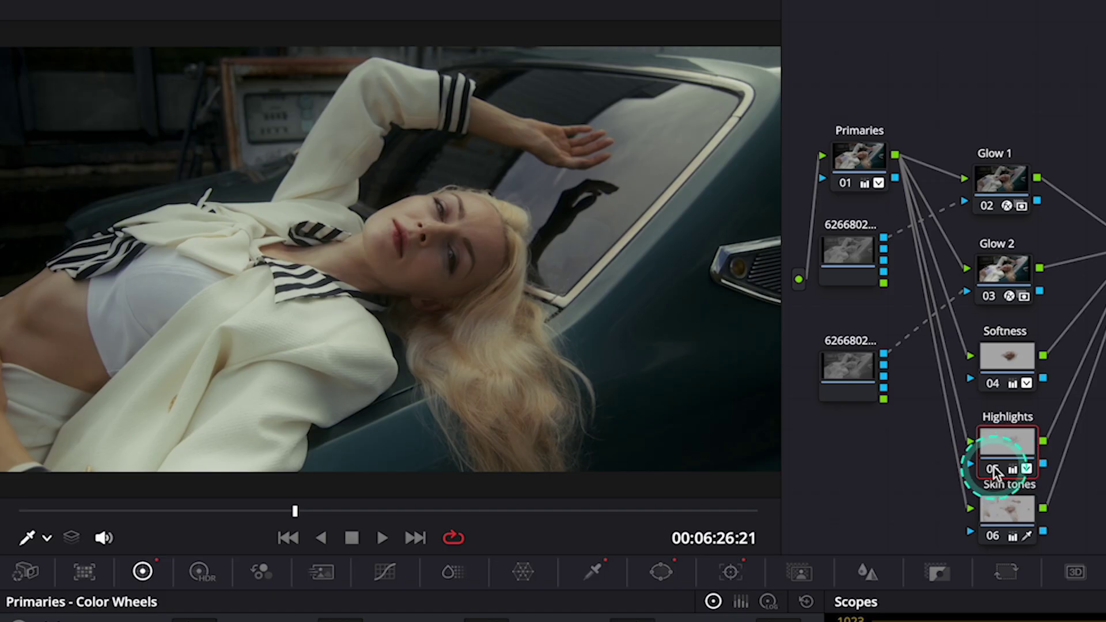
{"action": "left_click", "coordinate": [665, 350]}
{"action": "left_click", "coordinate": [665, 350]}
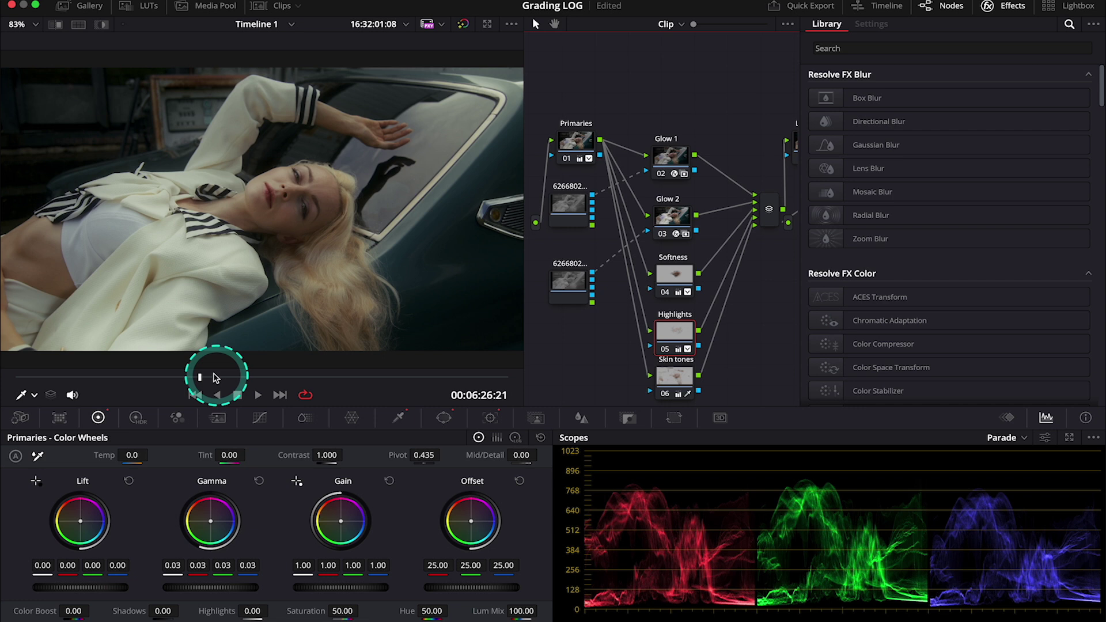
{"action": "left_click_drag", "start_coordinate": [215, 378], "coordinate": [207, 349]}
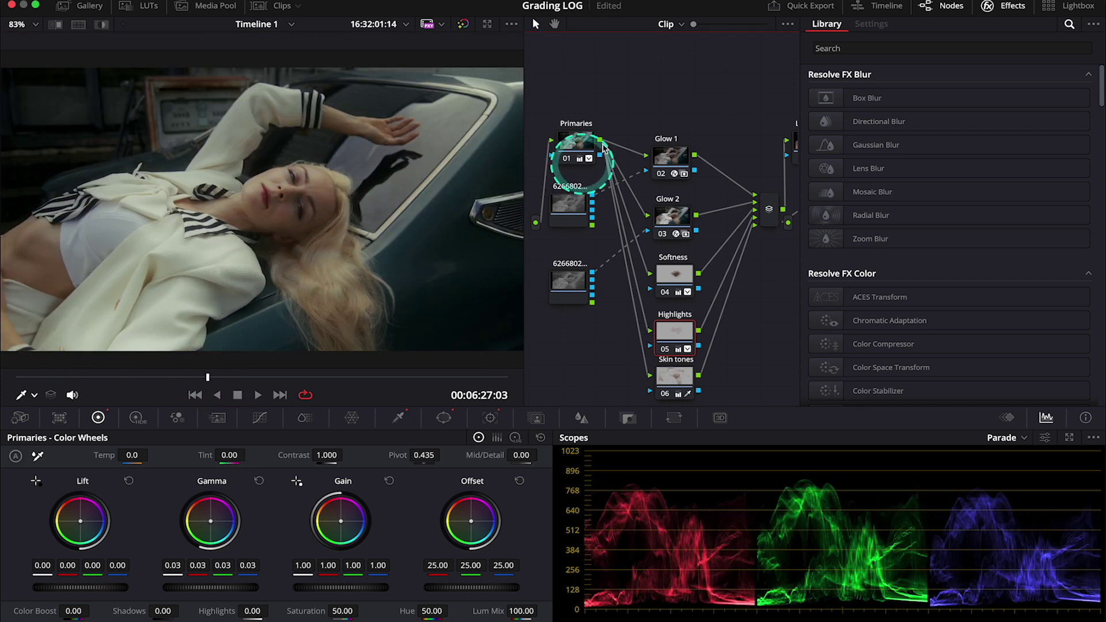
Step: Close the Effects library and select the Look Adj node 09
{"action": "left_click", "coordinate": [987, 7]}
{"action": "left_click", "coordinate": [943, 143]}
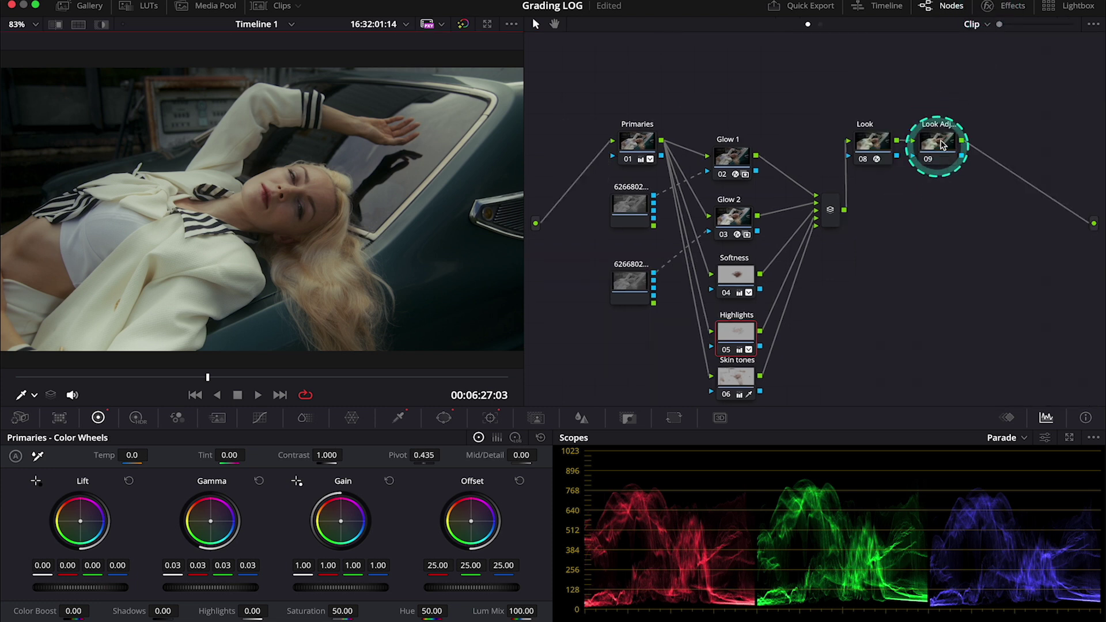
{"action": "left_click", "coordinate": [945, 158]}
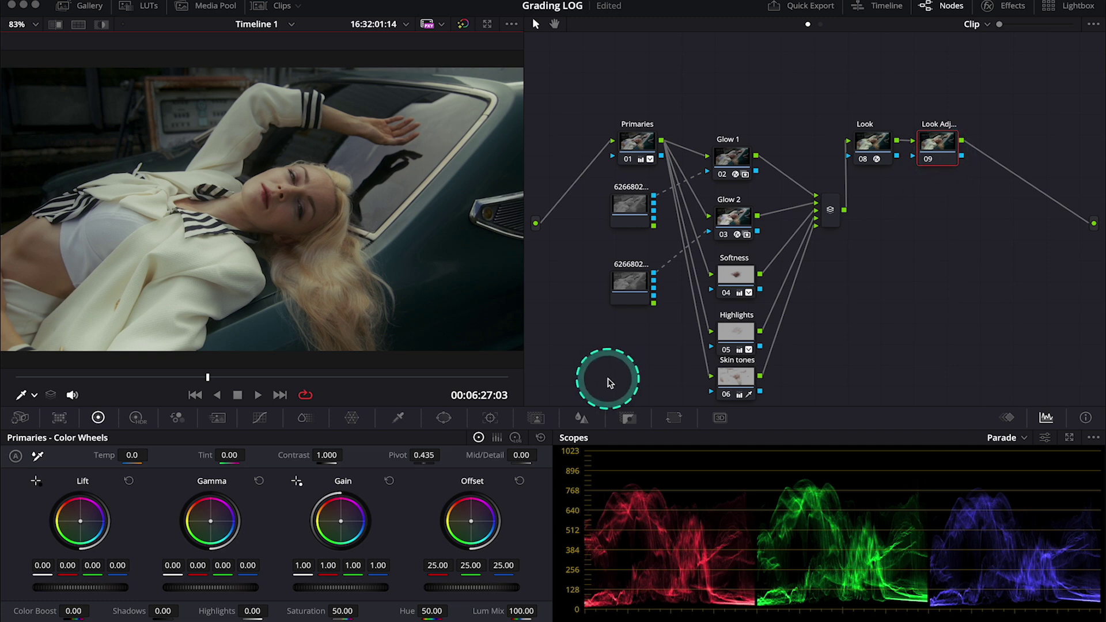
Step: Open the Hue-Saturation Color Warper enlarged, set the grid to 8, and select the car's hue point
{"action": "left_click", "coordinate": [355, 419]}
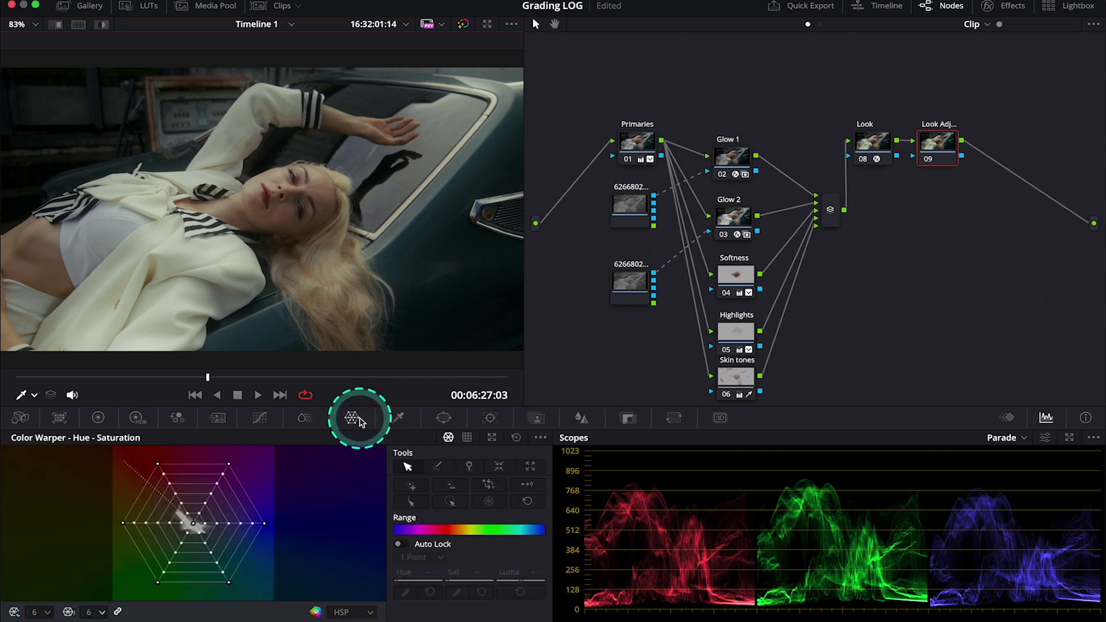
{"action": "left_click", "coordinate": [491, 437]}
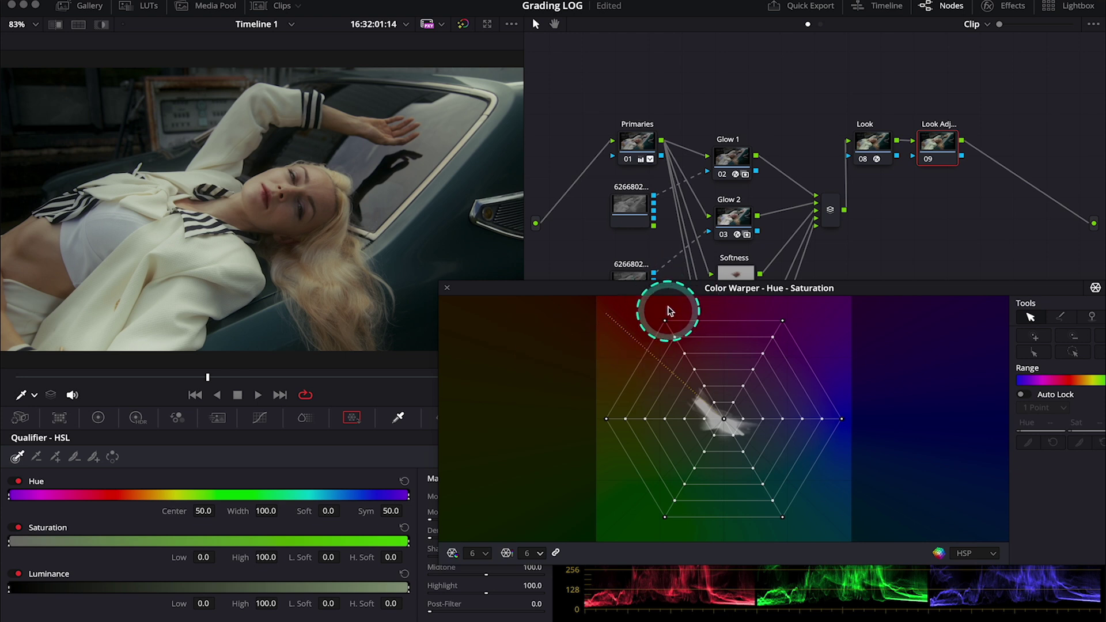
{"action": "left_click_drag", "start_coordinate": [670, 293], "coordinate": [650, 305]}
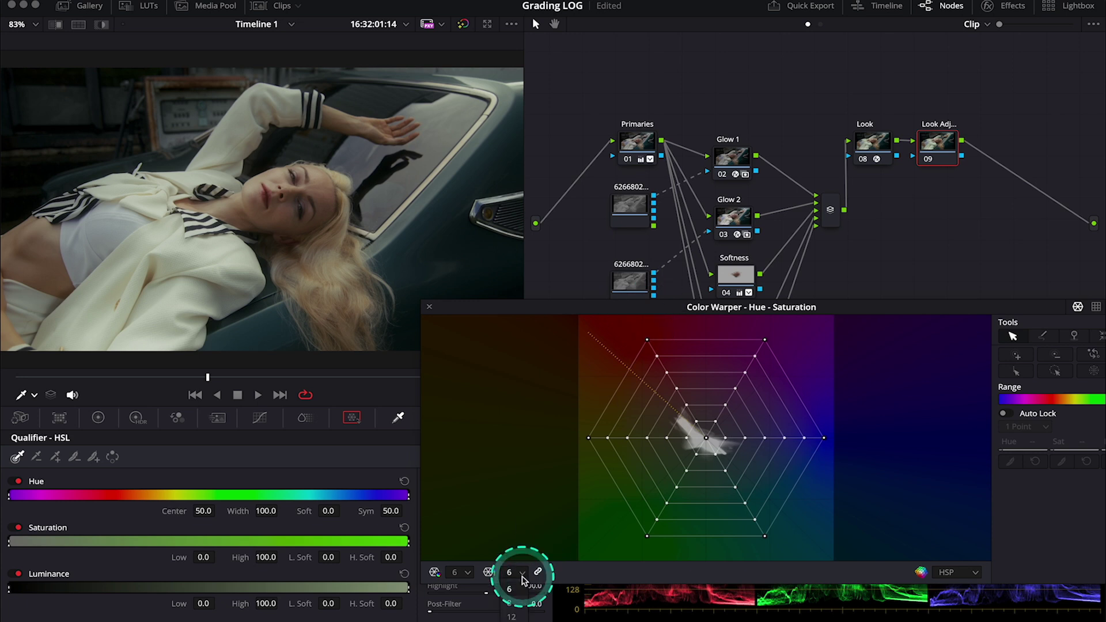
{"action": "left_click", "coordinate": [509, 603]}
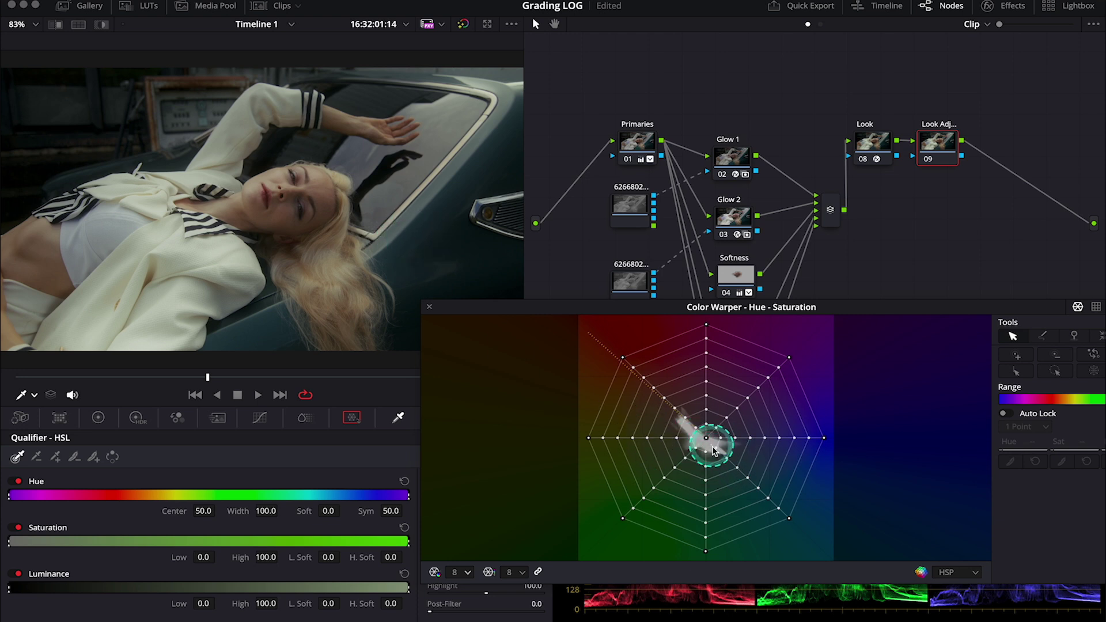
{"action": "left_click_drag", "start_coordinate": [735, 467], "coordinate": [739, 475]}
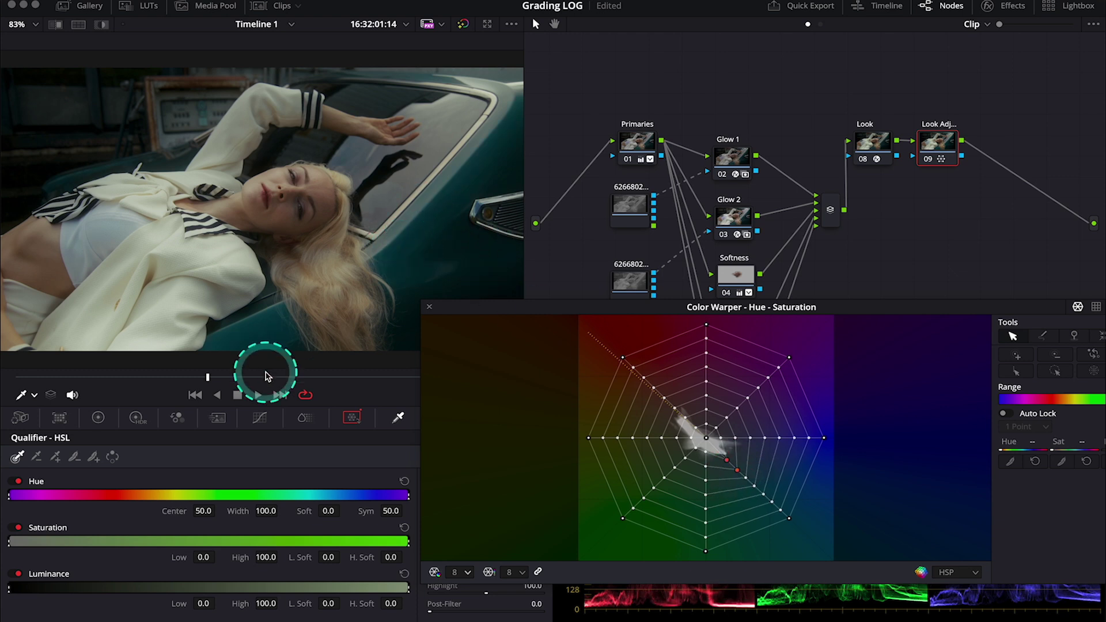
{"action": "left_click_drag", "start_coordinate": [213, 376], "coordinate": [230, 345]}
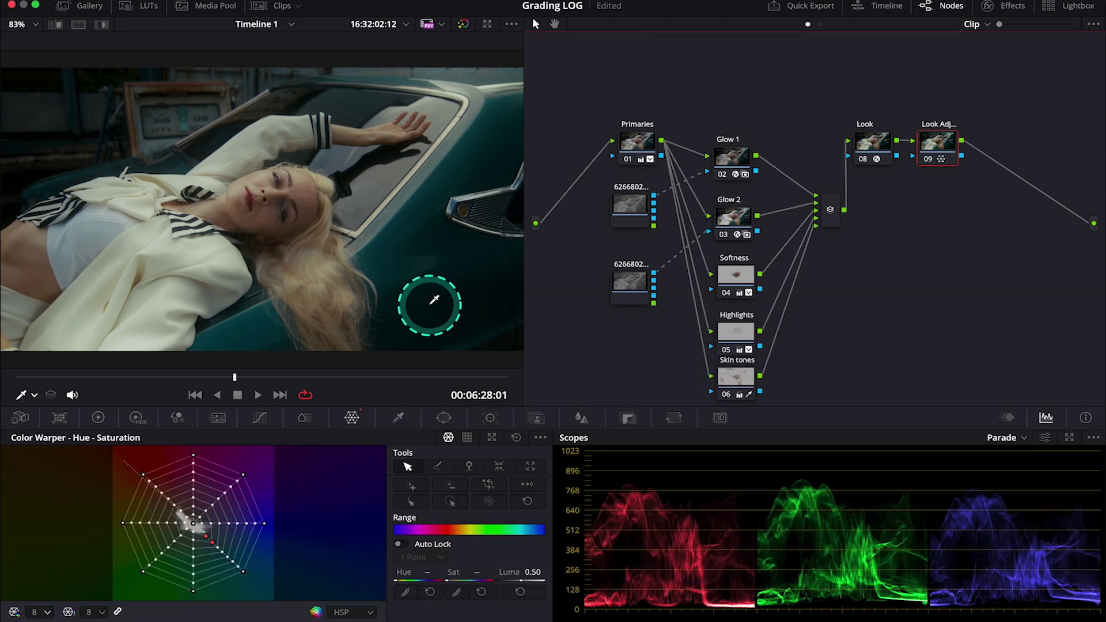
Step: Show the Color Wheels and nudge the Look Adj node's Gamma wheel slightly warmer
{"action": "left_click", "coordinate": [99, 418]}
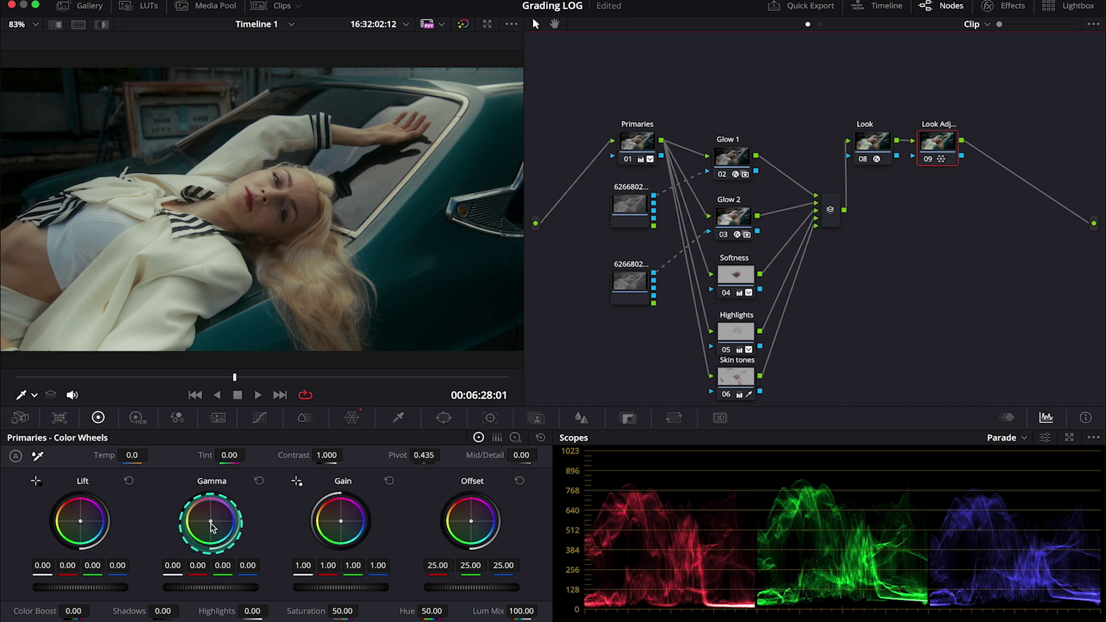
{"action": "left_click", "coordinate": [212, 527]}
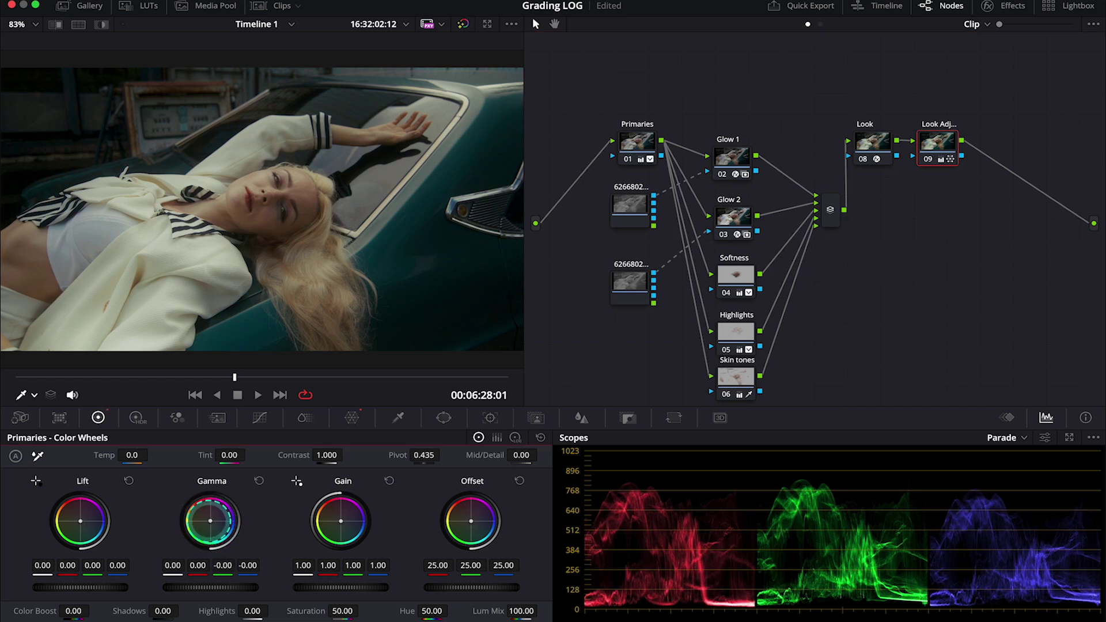